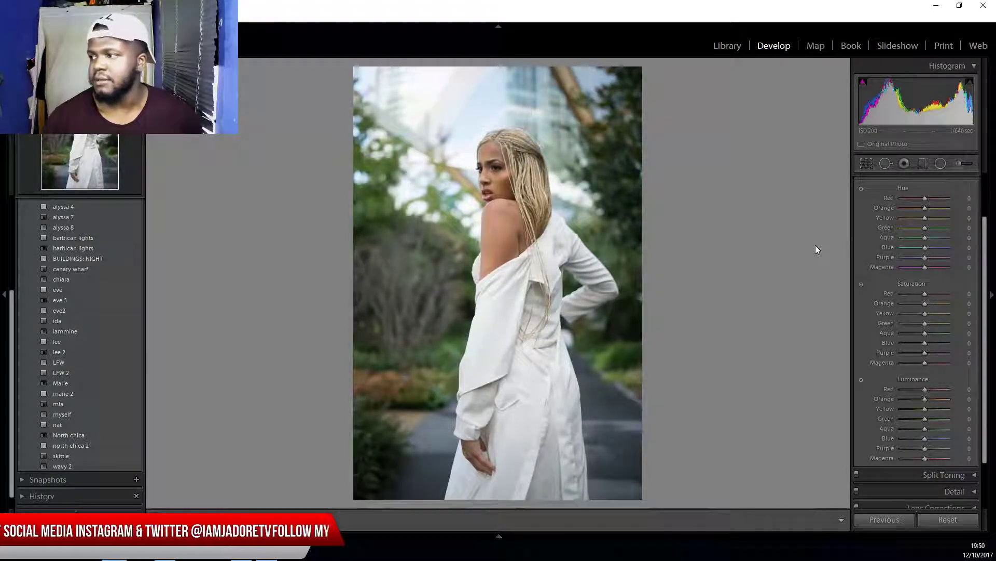
Shape the RGB tone curve into a gentle S-curve, lowering a point in the shadows and raising one in the highlights
click(988, 243)
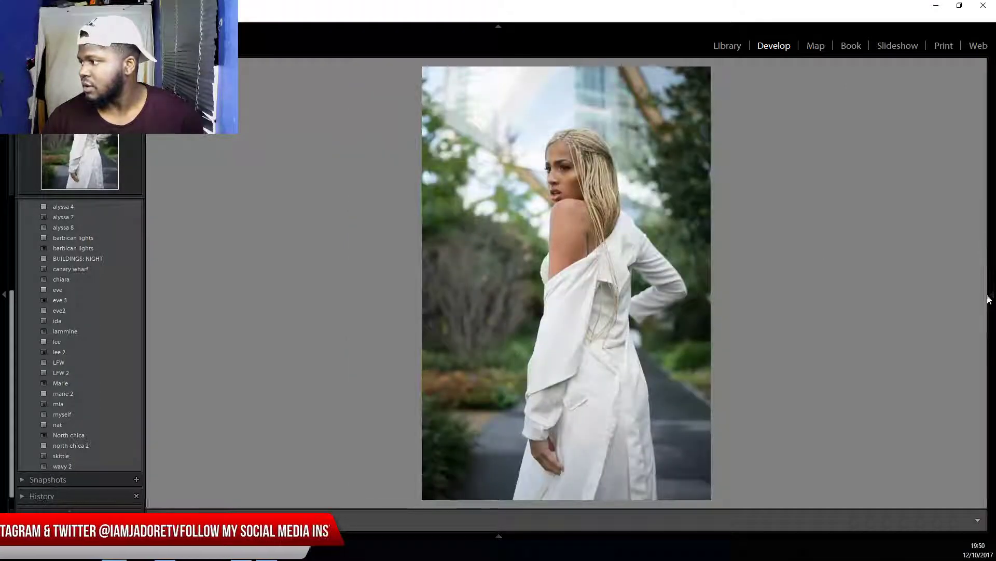
click(990, 296)
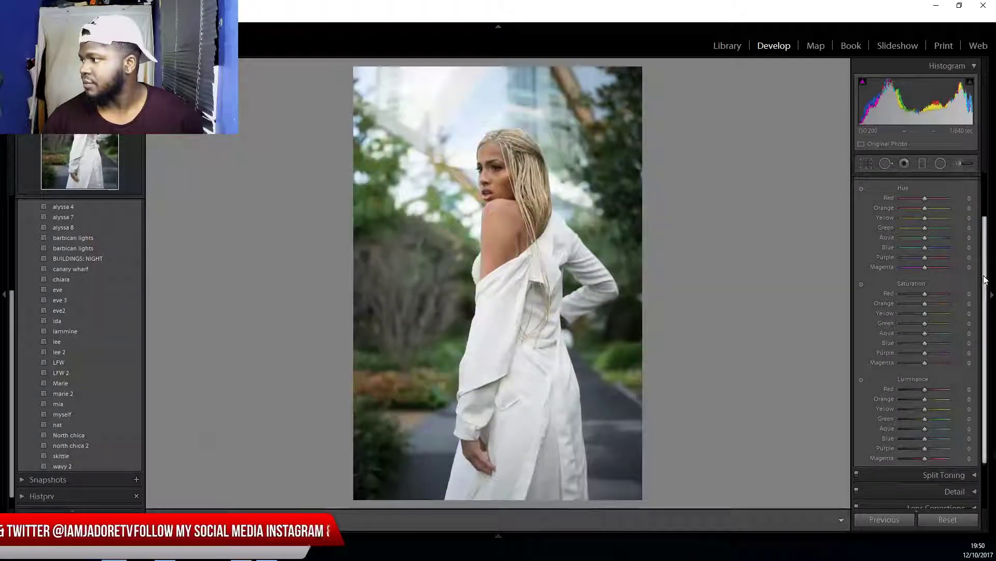
scroll(974, 244, up, 3)
click(974, 216)
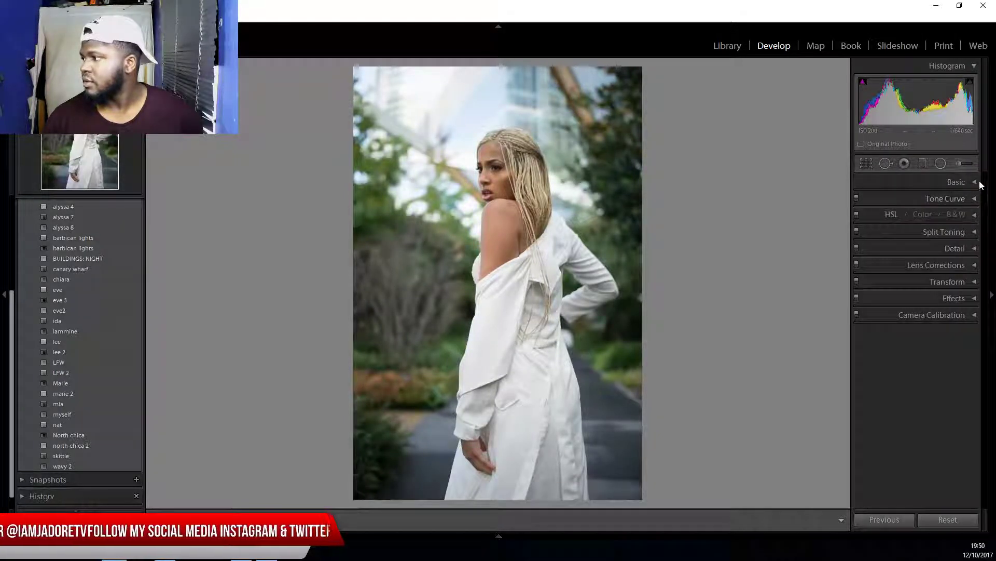
click(975, 199)
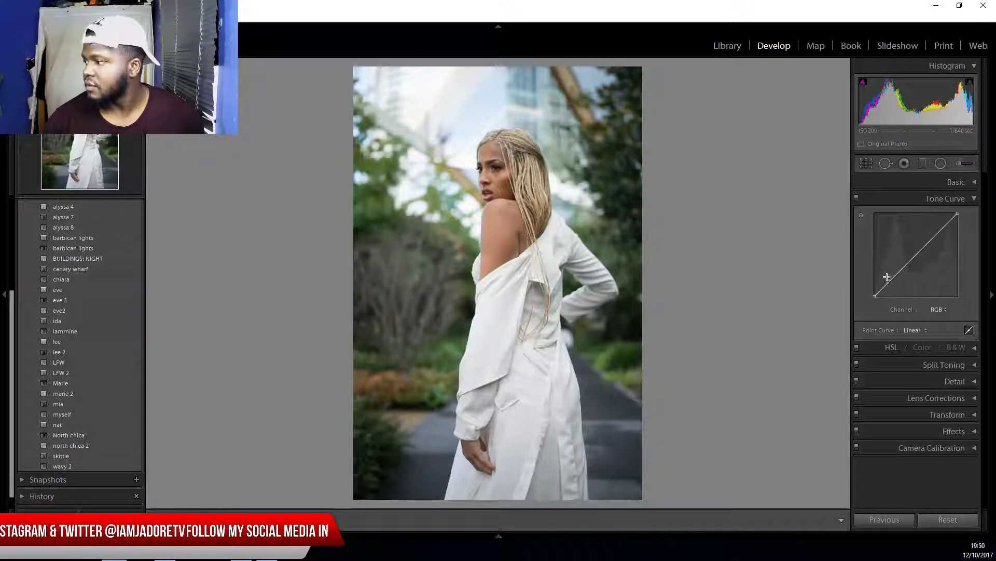
drag(895, 278, 895, 279)
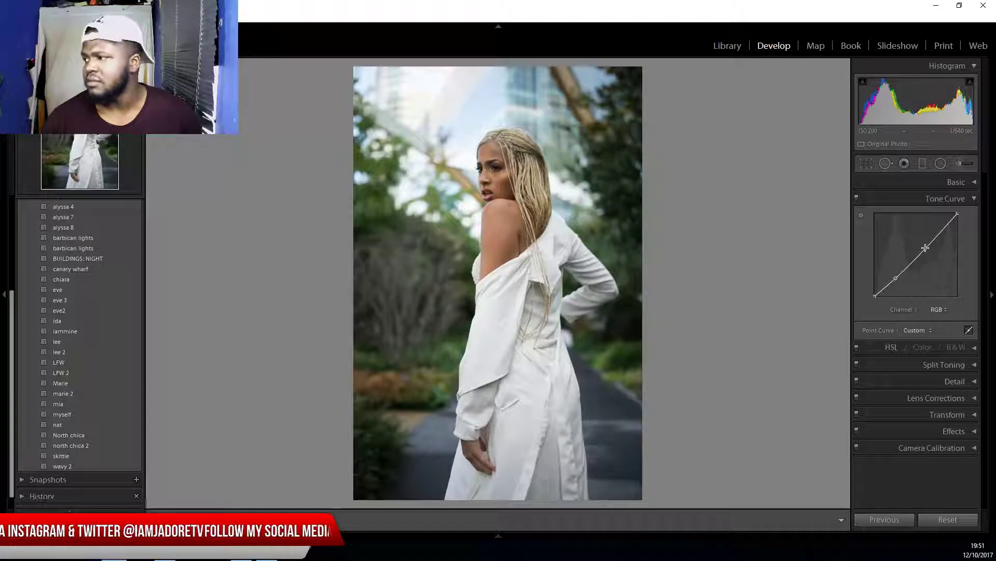
drag(933, 242, 929, 239)
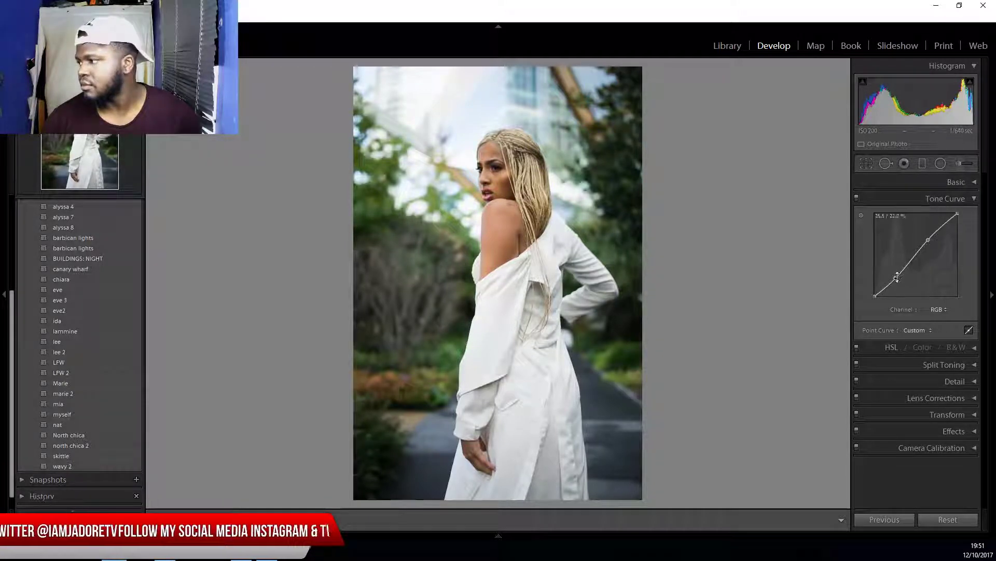
drag(896, 278, 897, 280)
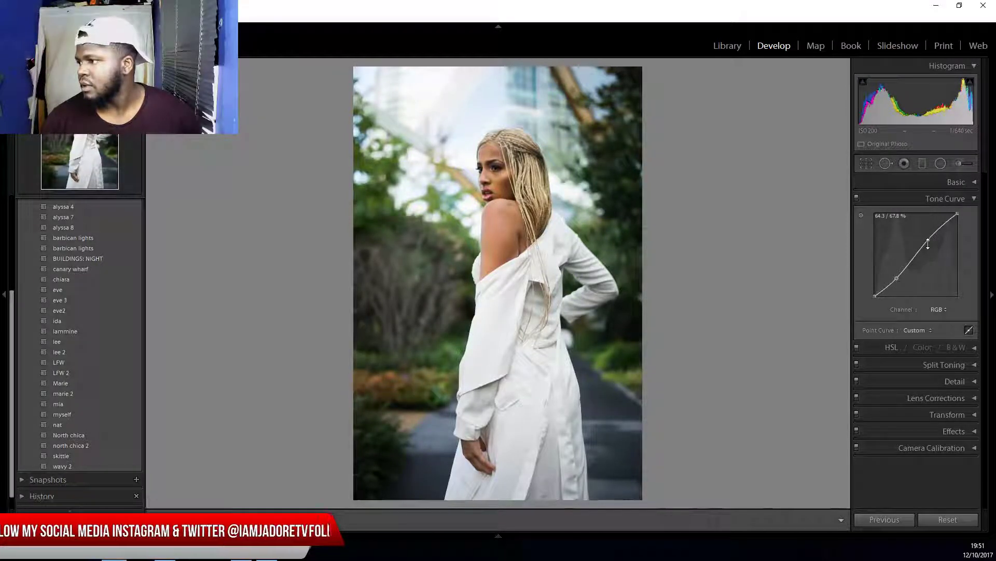
click(975, 199)
Set the photo's Clarity to +14 and its Exposure to +0.24 in the basic adjustments
click(975, 183)
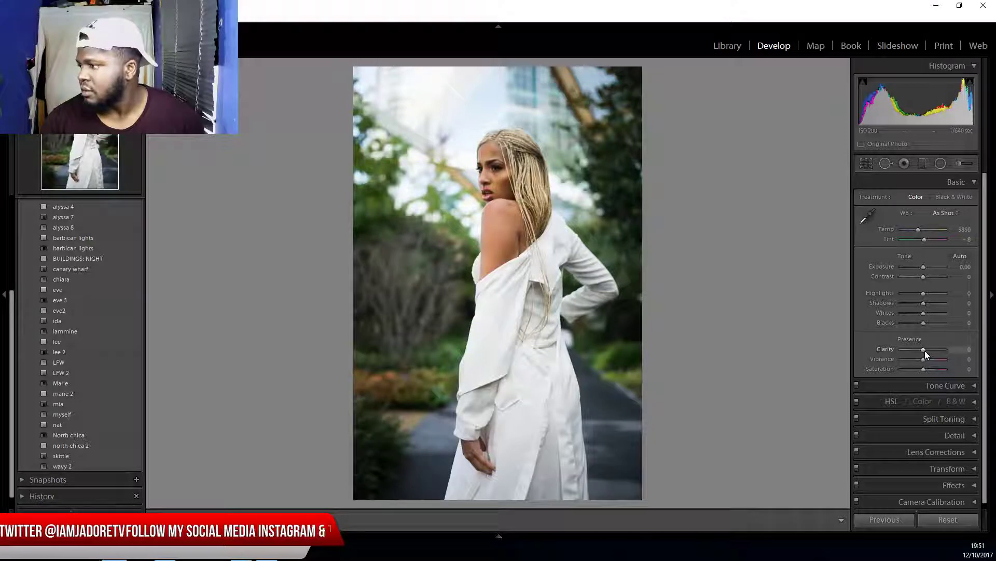
drag(925, 350, 927, 350)
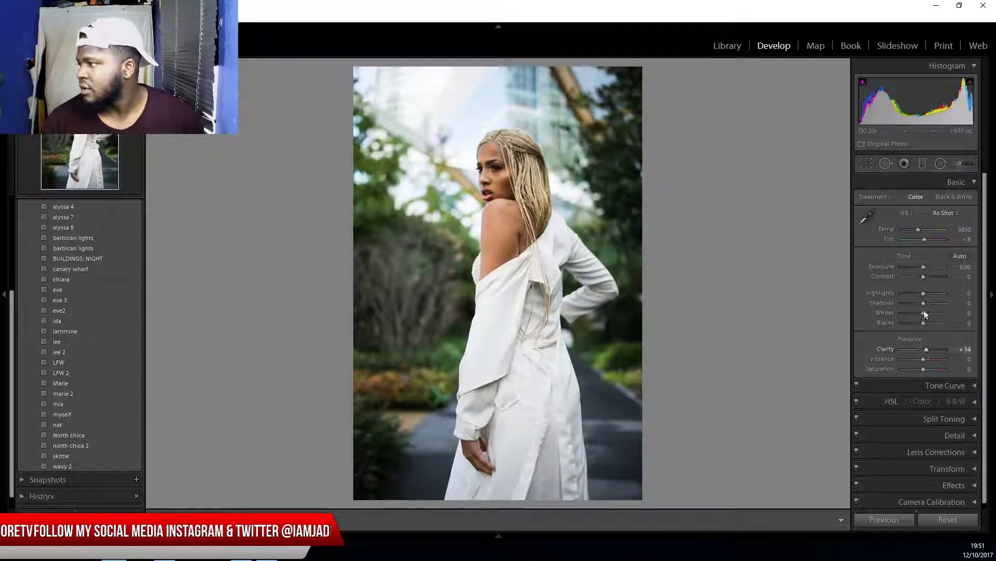
drag(924, 266, 924, 269)
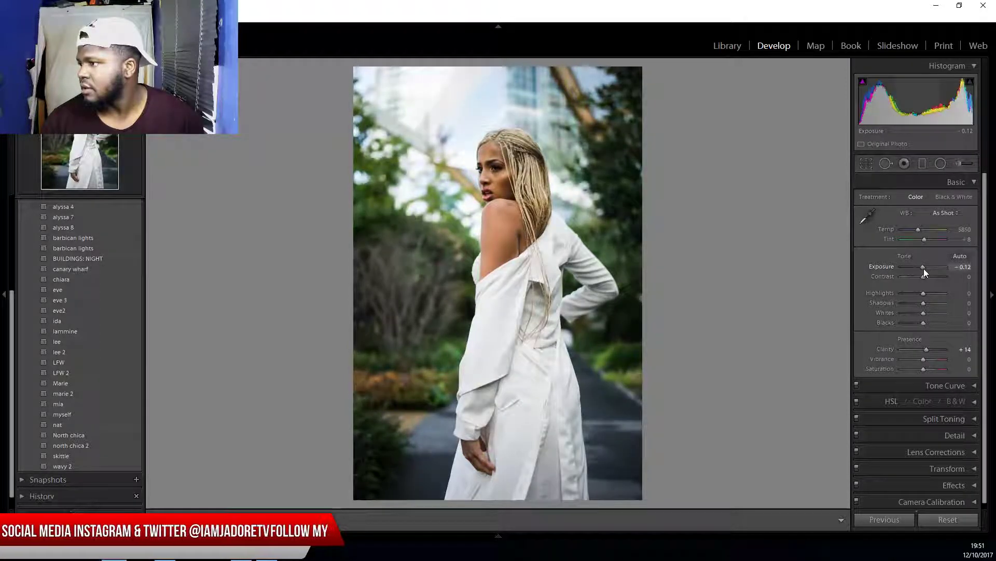
double_click(924, 268)
drag(924, 269, 926, 268)
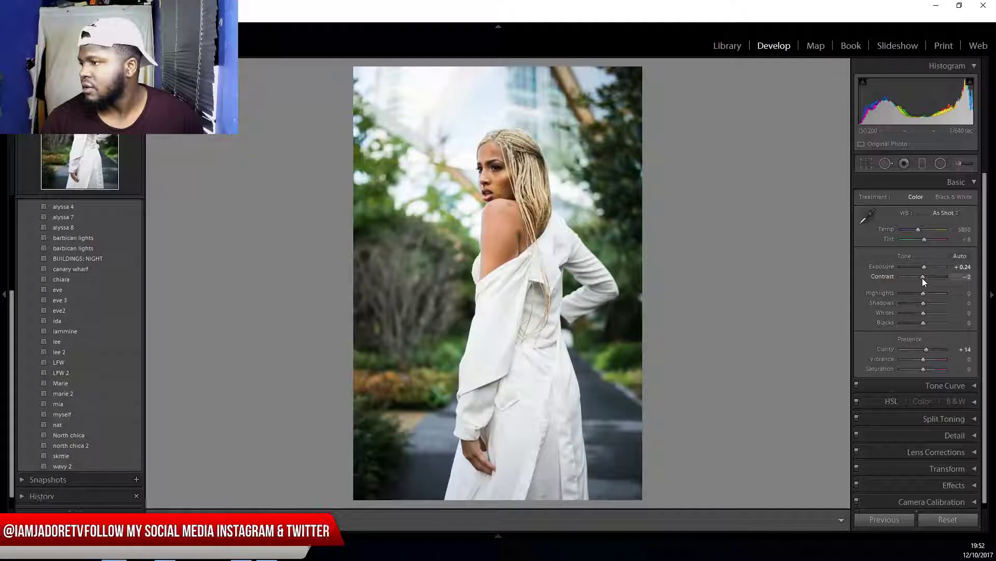
Set Contrast to −36, Highlights to −33, Whites to +40 and Blacks to −24
drag(923, 278, 926, 278)
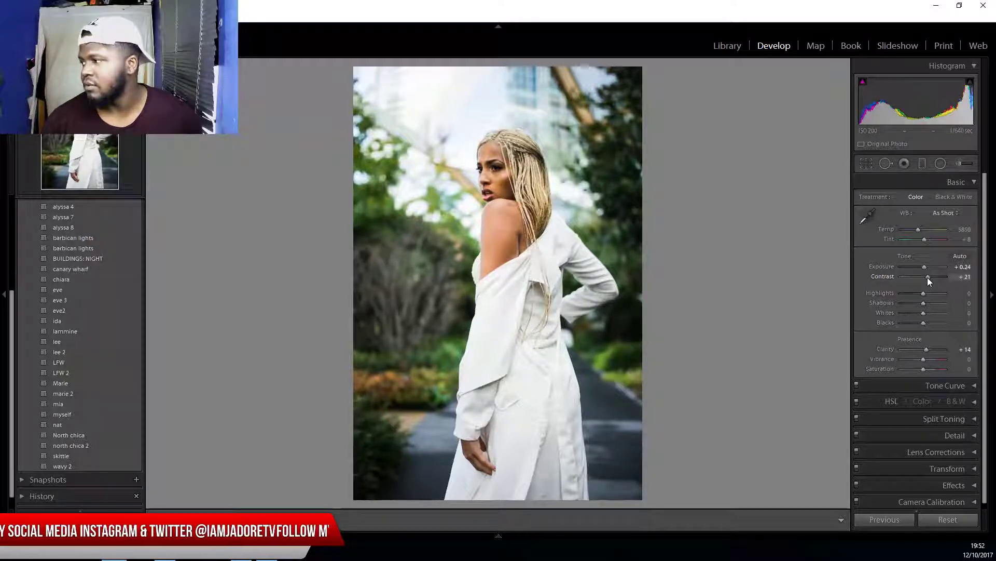
drag(927, 277, 915, 290)
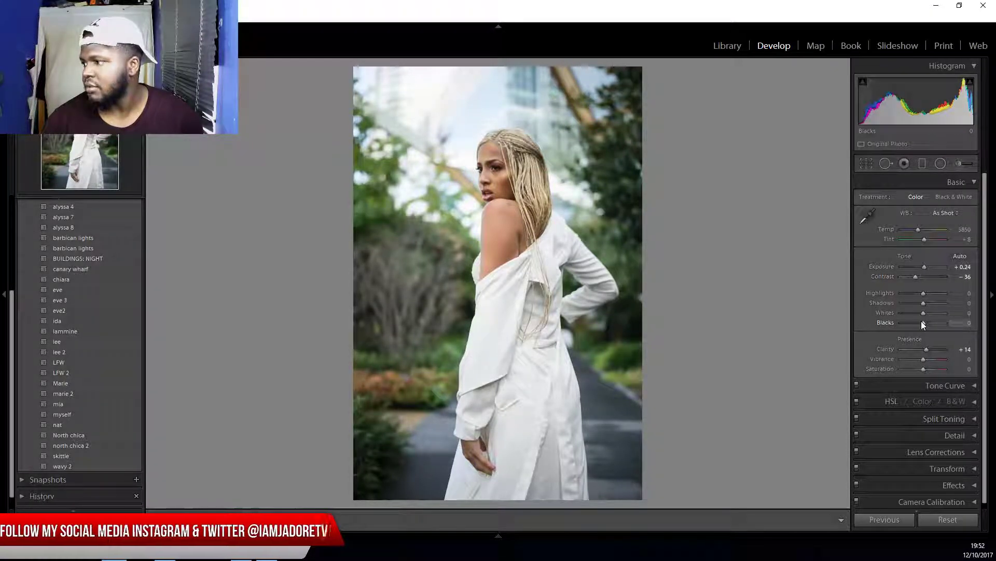
mouse_move(920, 322)
mouse_down()
mouse_move(923, 292)
mouse_move(916, 303)
mouse_move(930, 315)
mouse_up()
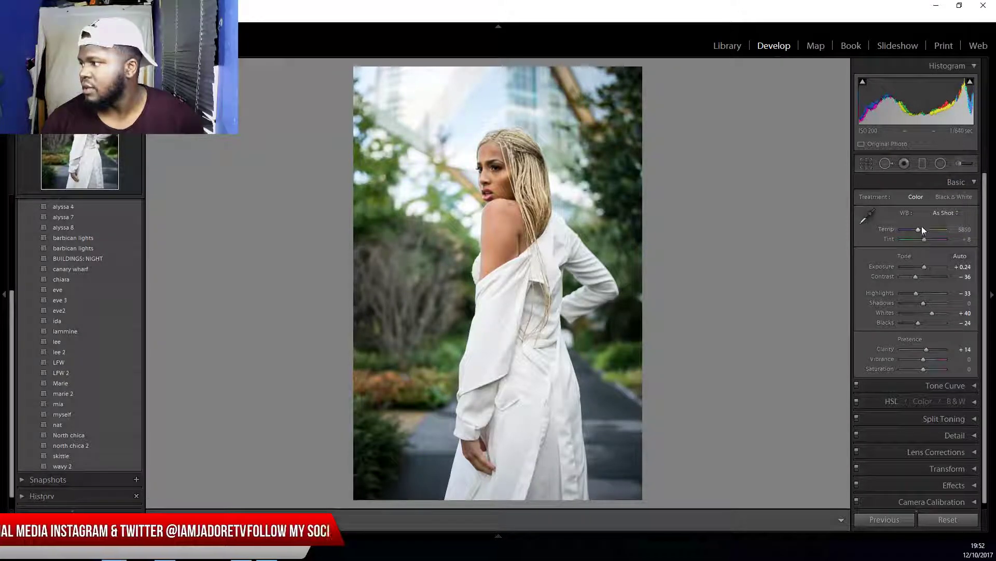
click(974, 183)
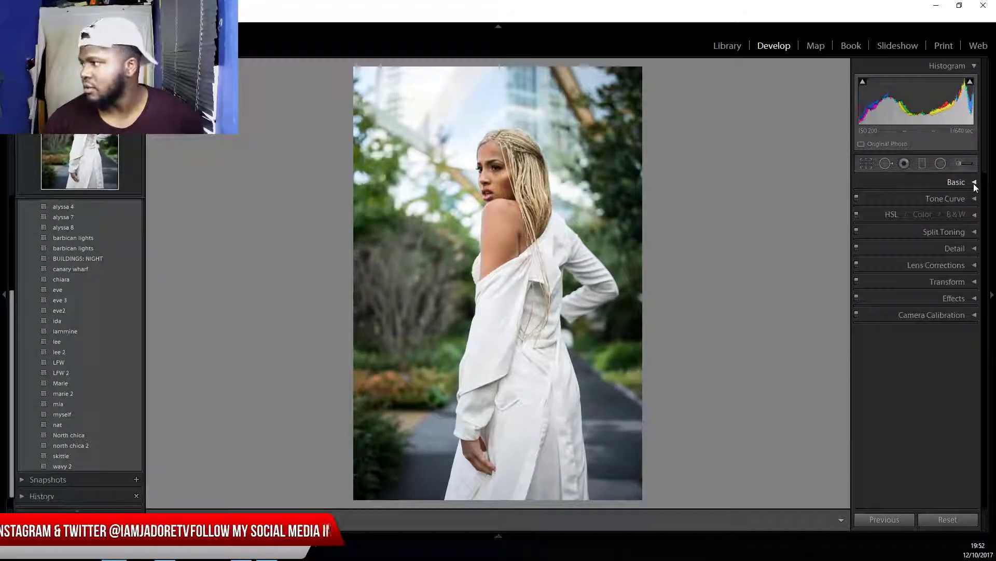
Open the HSL adjustments with the hue, saturation and luminance sliders for all colours
click(974, 214)
scroll(986, 253, down, 3)
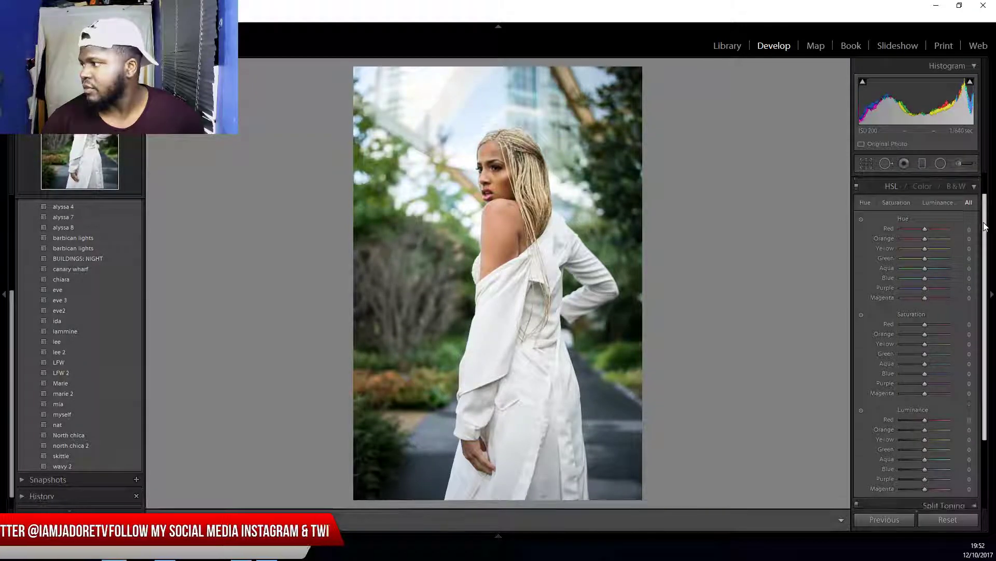
scroll(987, 254, down, 2)
scroll(929, 244, up, 4)
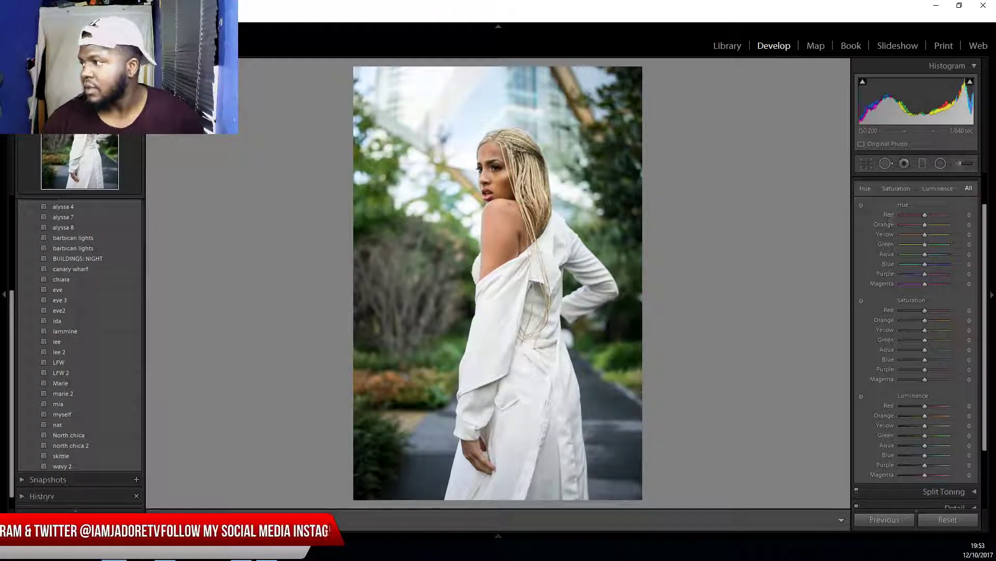
drag(985, 216, 987, 215)
mouse_move(987, 215)
mouse_down()
mouse_move(987, 237)
mouse_move(977, 207)
mouse_up()
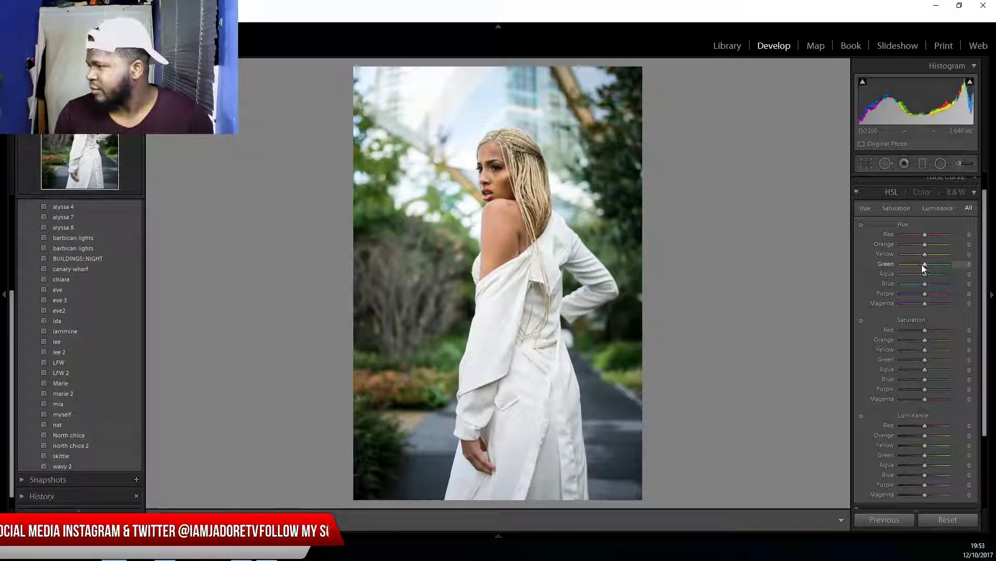
Try shifting the Orange hue and reset it to 0
mouse_move(925, 235)
mouse_down()
mouse_move(912, 238)
mouse_move(931, 245)
mouse_move(924, 252)
mouse_move(935, 247)
mouse_move(926, 250)
mouse_up()
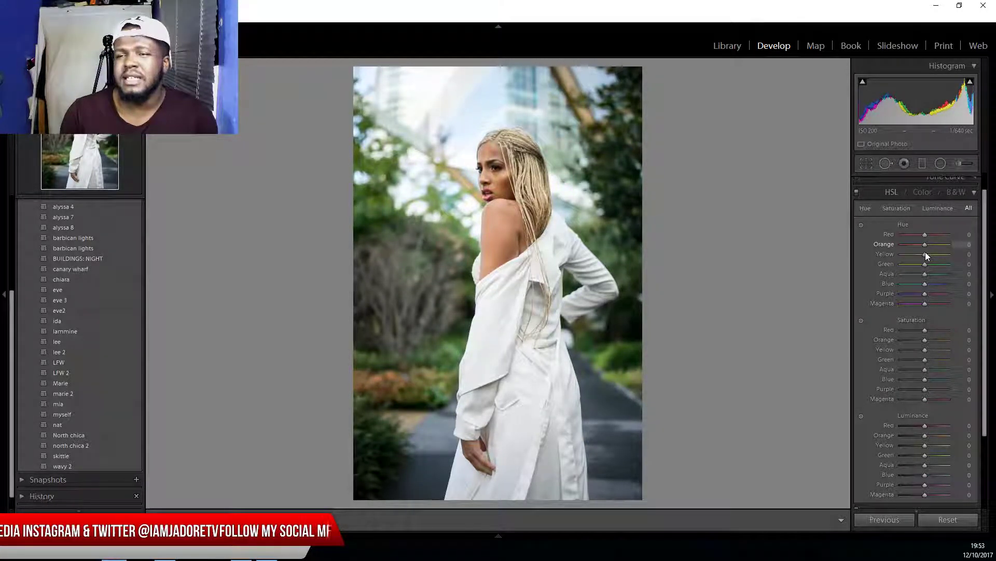
mouse_move(926, 251)
mouse_down()
mouse_move(940, 260)
mouse_move(924, 265)
mouse_up()
click(966, 244)
text(0)
key(Return)
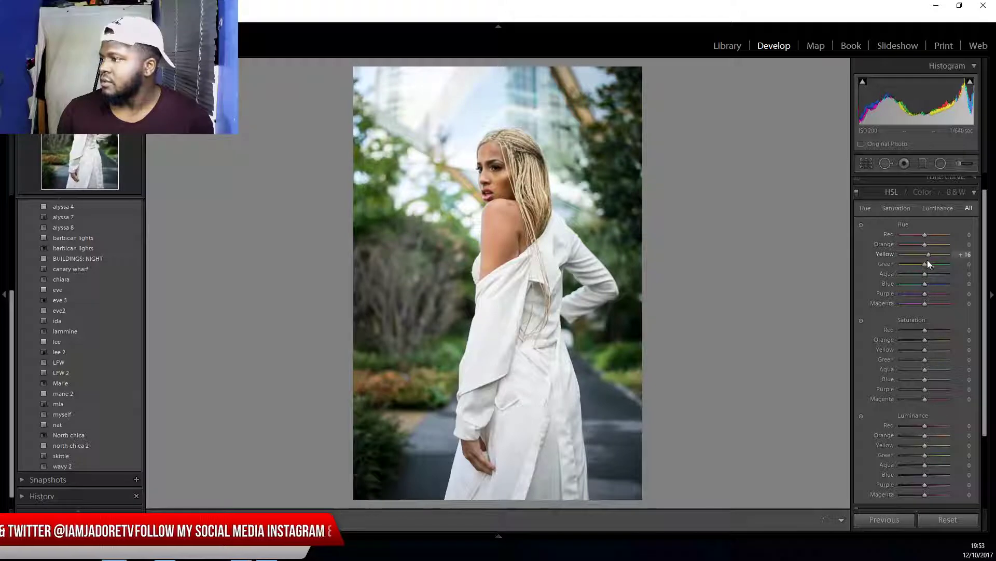
Bring the Yellow hue down step by step and reset it to 0
key(Down)
key(Down)
key(Down)
key(Down)
key(Down)
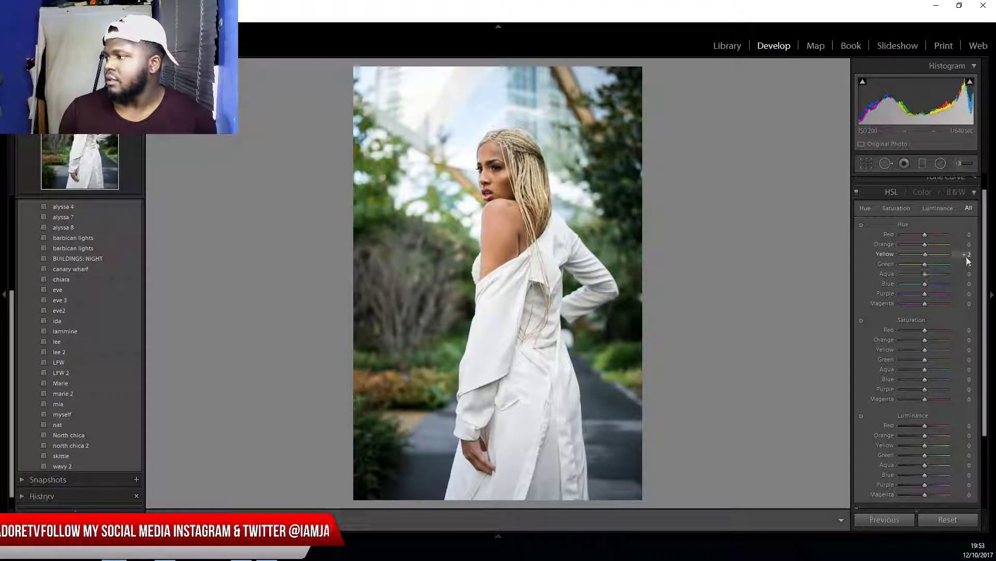
click(967, 254)
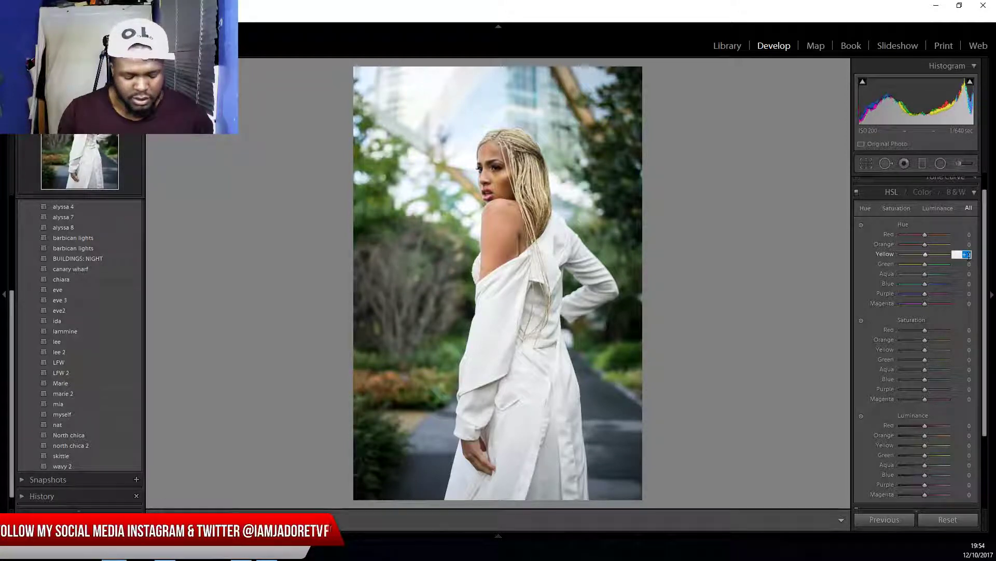
text(0)
key(Return)
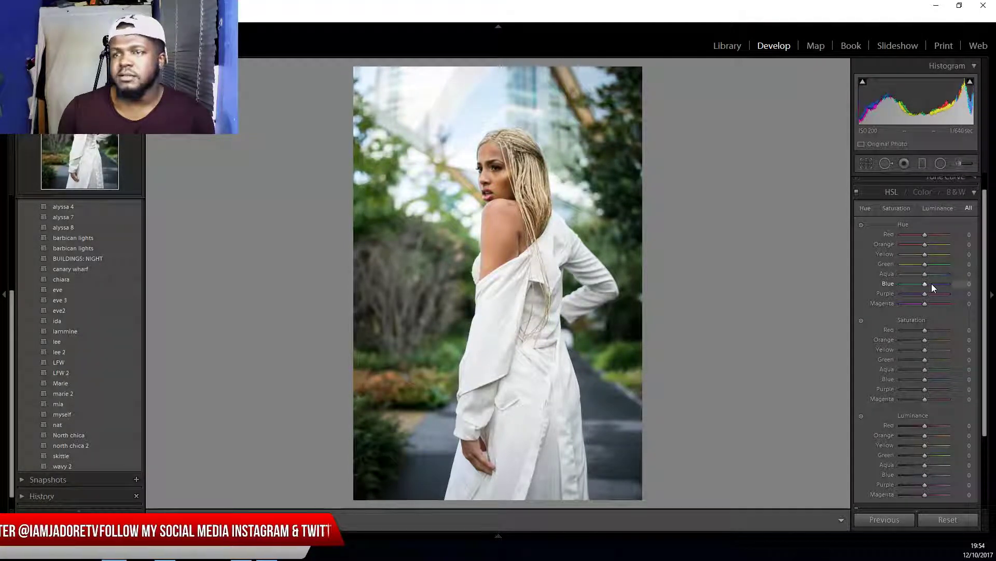
Shift the foliage towards autumn tones by setting the Green hue to −71 and the Yellow hue to −69
mouse_move(924, 265)
mouse_down()
mouse_move(904, 272)
mouse_move(957, 272)
mouse_move(909, 273)
mouse_up()
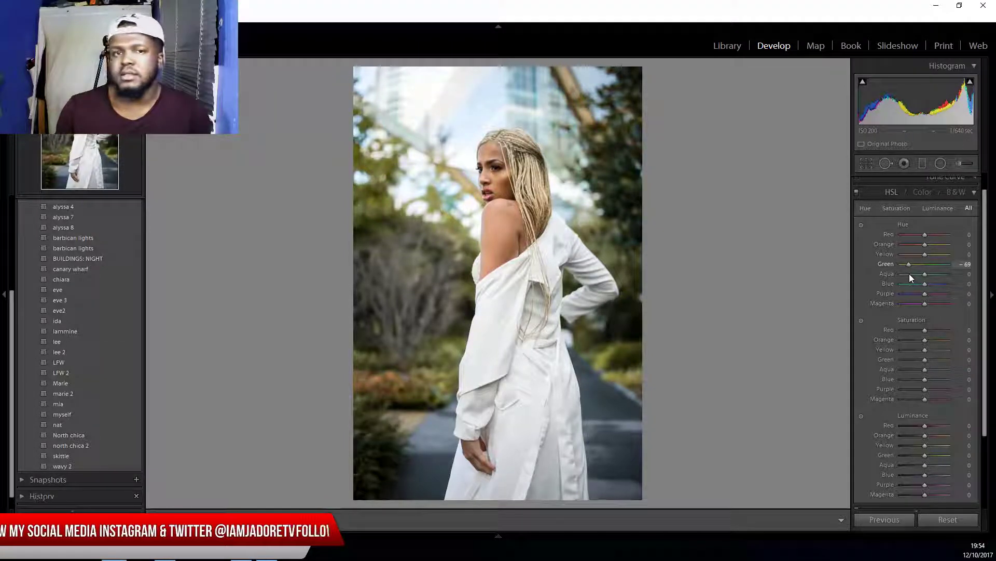
mouse_move(909, 274)
mouse_down()
mouse_move(916, 257)
mouse_move(935, 259)
mouse_move(911, 269)
mouse_up()
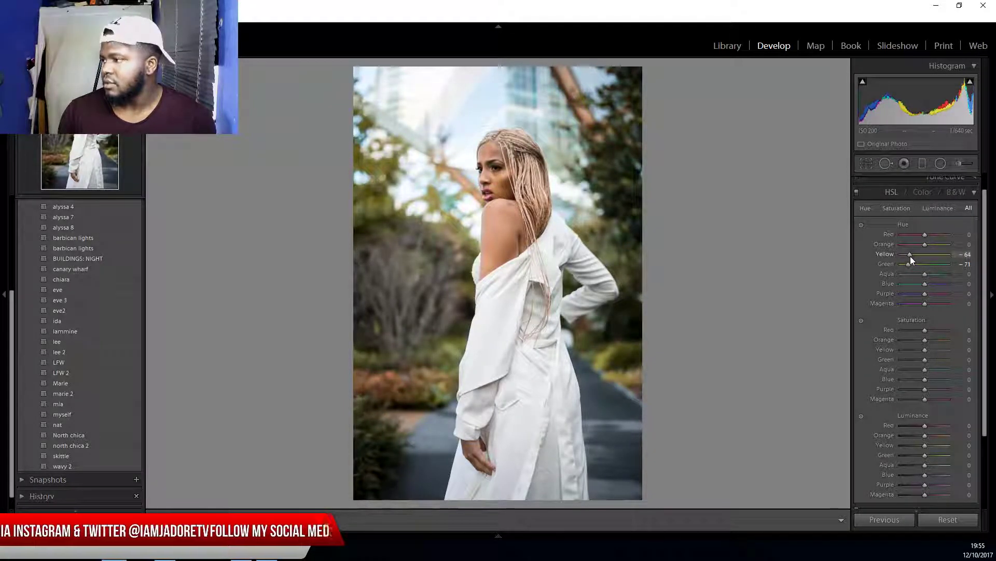
scroll(910, 256, down, 3)
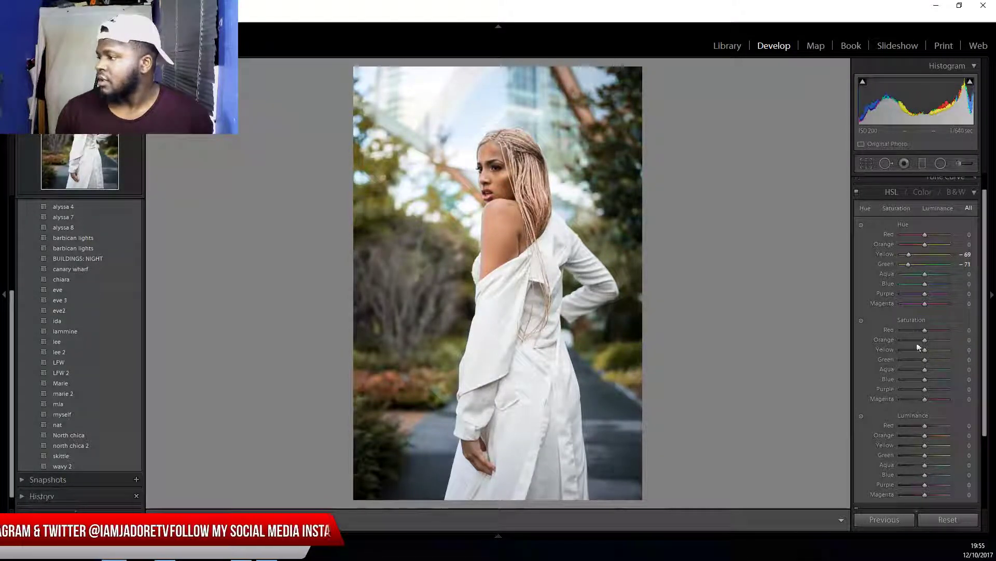
Set Aqua saturation to +44 and Blue saturation to +42, with Aqua hue at −22 and Blue hue at −4
mouse_move(926, 341)
mouse_down()
mouse_move(934, 344)
mouse_move(926, 344)
mouse_up()
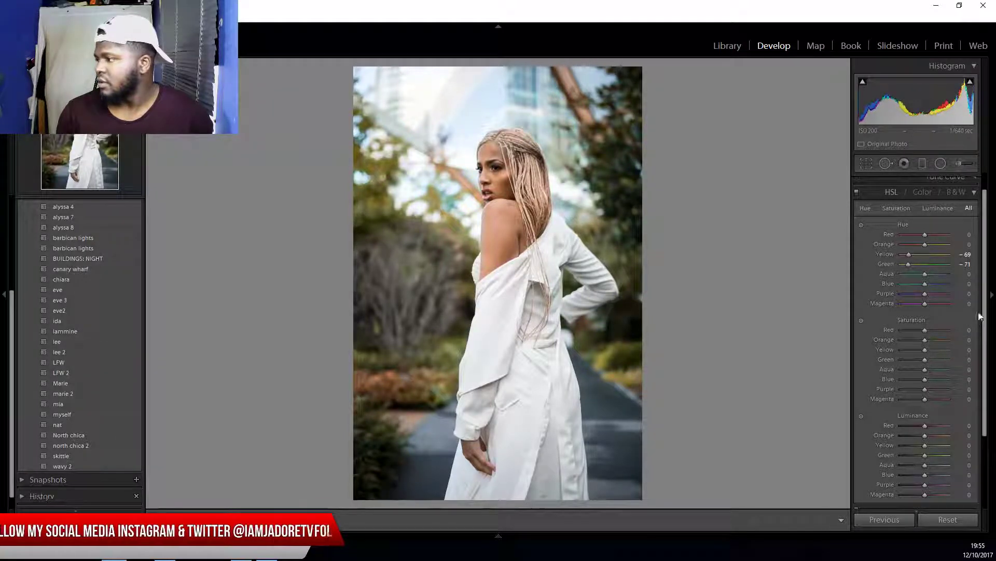
drag(986, 309, 989, 327)
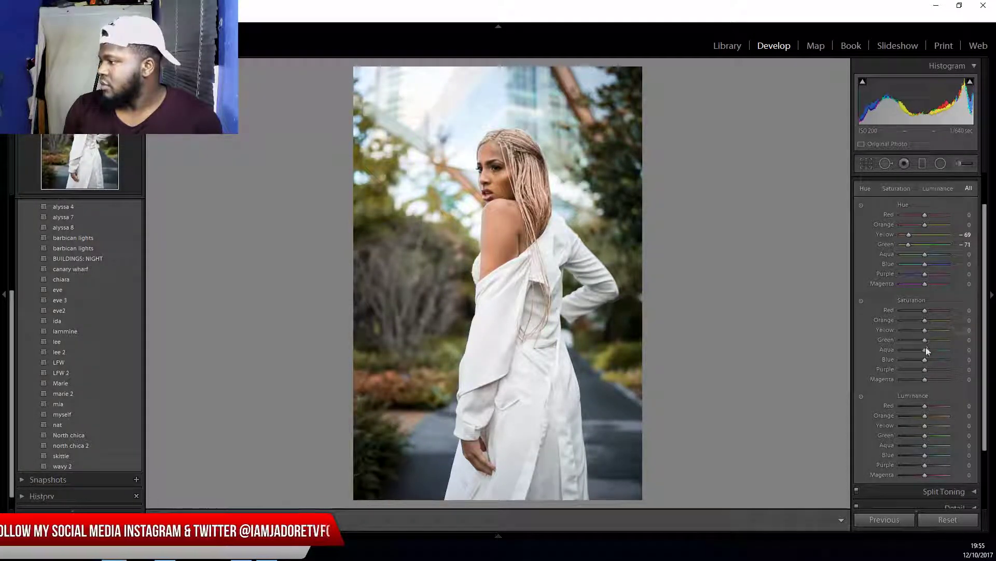
drag(926, 359, 936, 353)
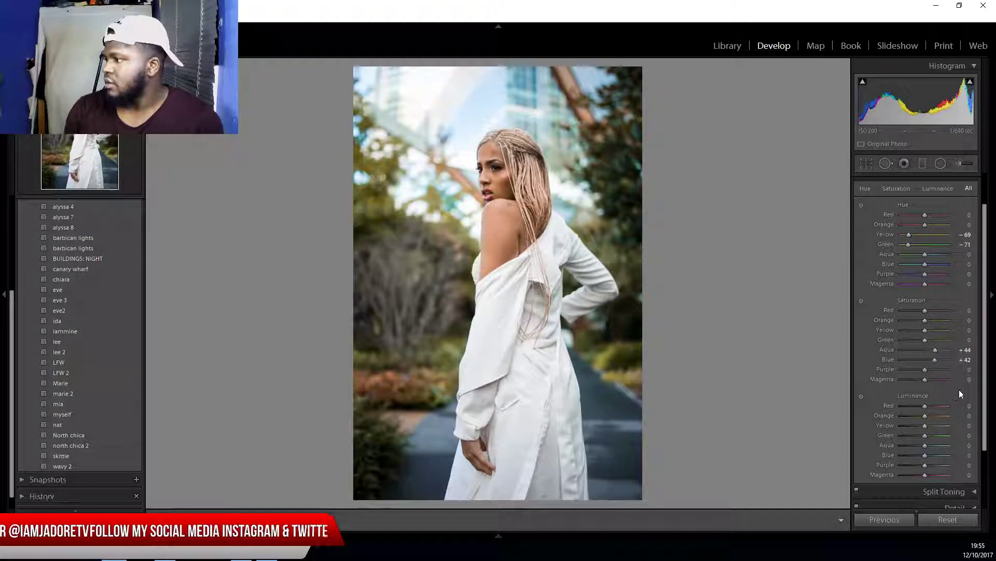
mouse_move(924, 264)
mouse_down()
mouse_move(913, 268)
mouse_move(939, 267)
mouse_move(922, 277)
mouse_move(934, 254)
mouse_move(919, 264)
mouse_up()
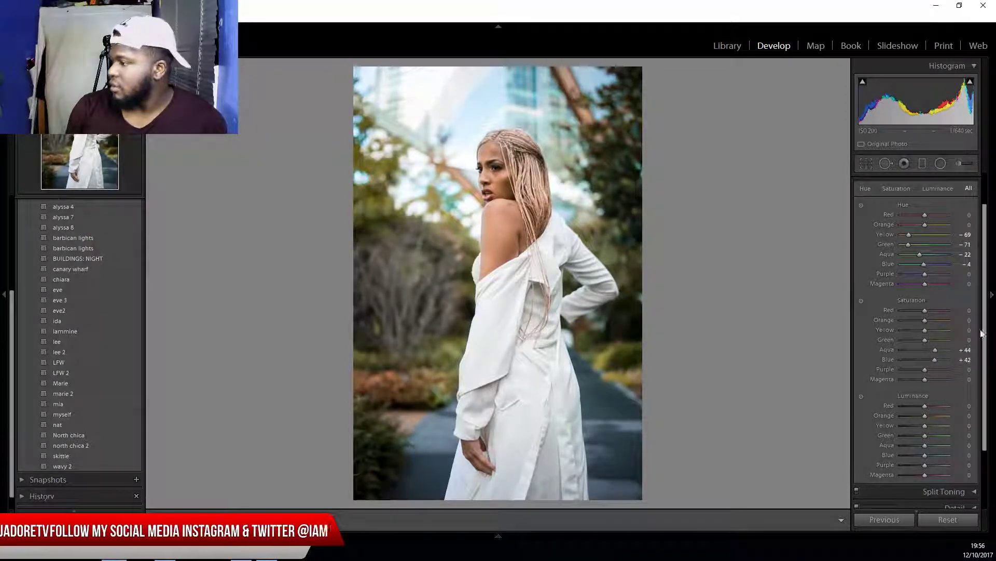
Set the Aqua luminance to +18 and the Blue luminance to −11, and collapse the HSL adjustments
scroll(921, 244, down, 3)
scroll(924, 312, down, 2)
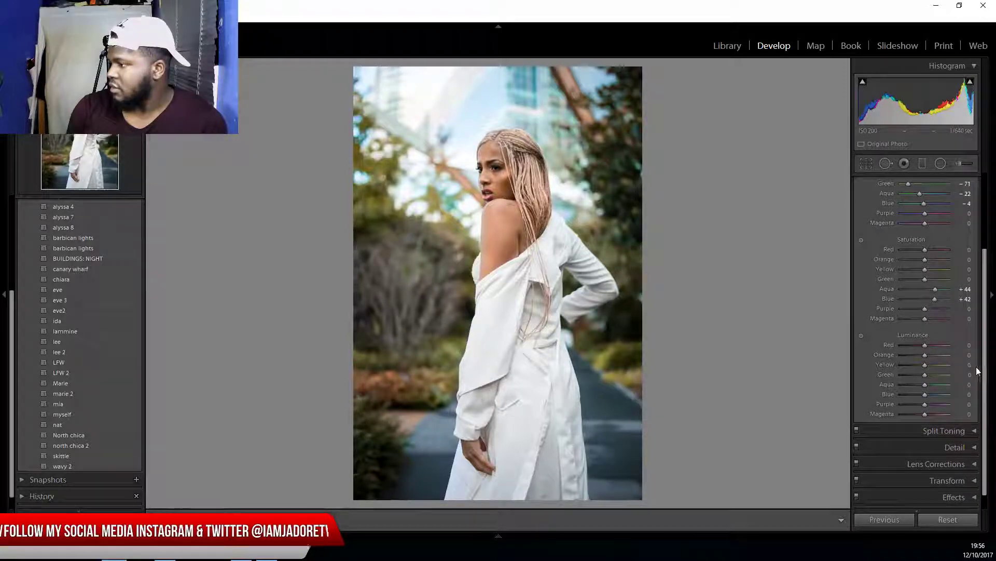
drag(925, 384, 914, 394)
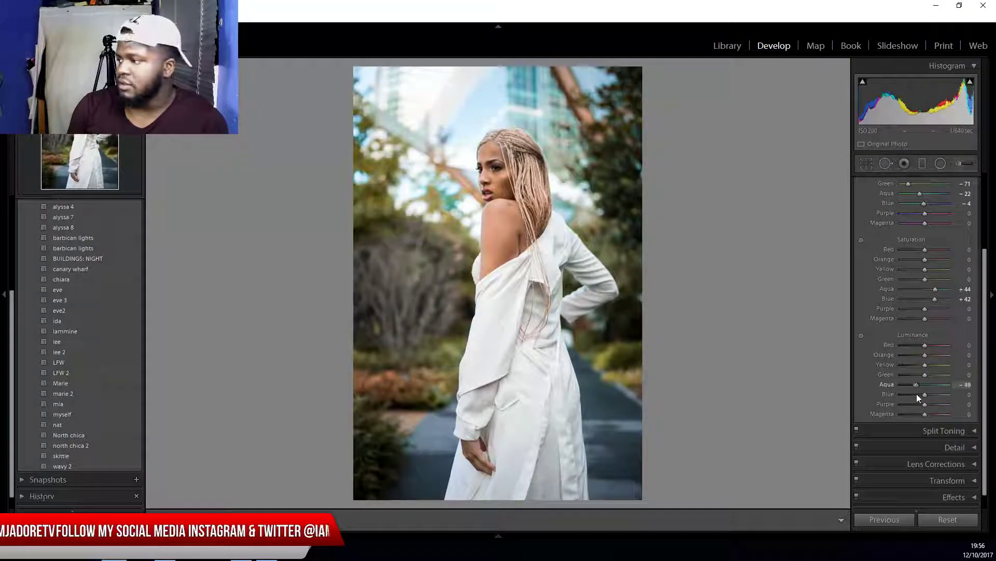
mouse_move(928, 397)
mouse_down()
mouse_move(908, 400)
mouse_move(924, 400)
mouse_up()
drag(918, 385, 929, 387)
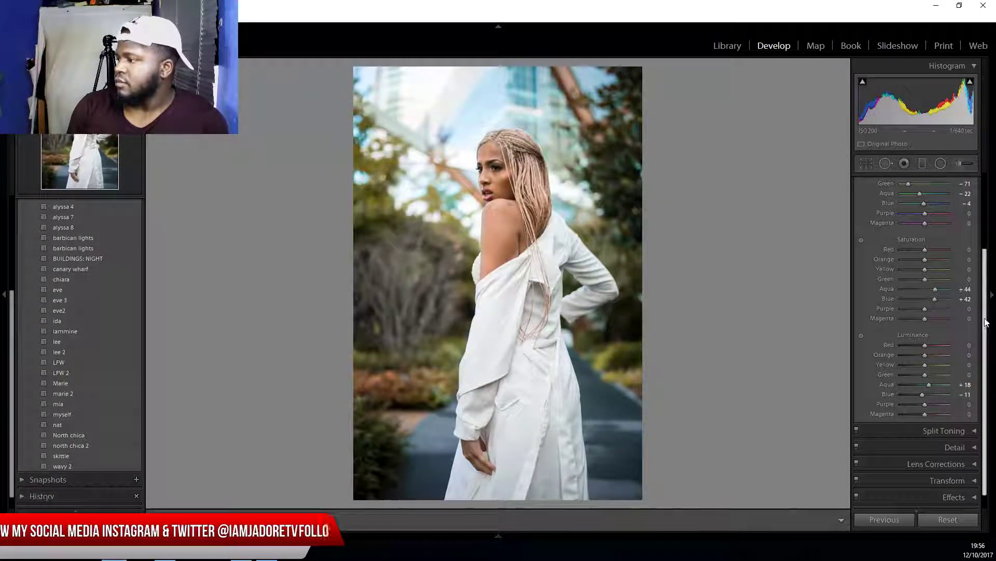
drag(984, 323, 984, 245)
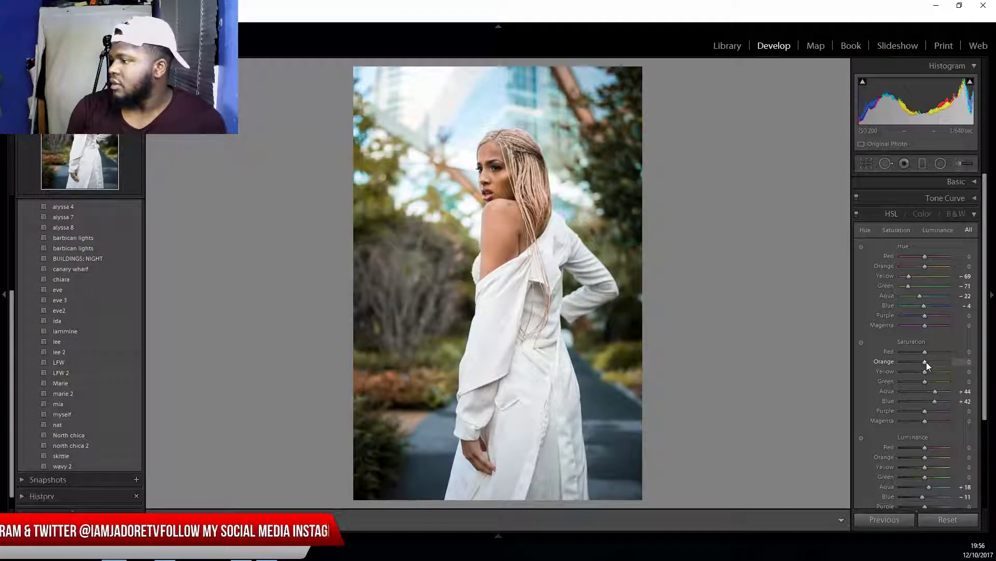
click(975, 217)
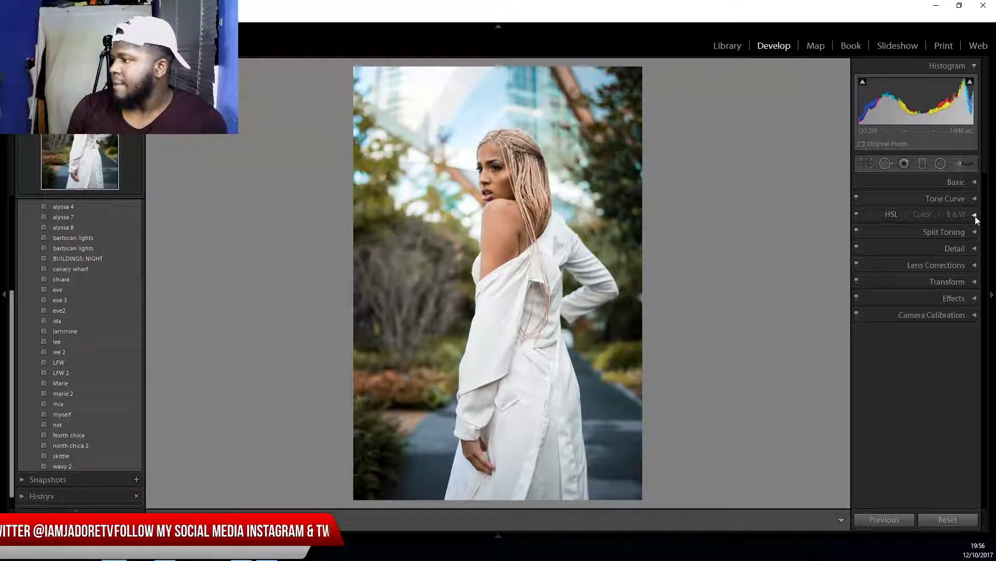
Split-tone the photo with highlights at hue 60, saturation 10 and shadows at hue 219, saturation 6
click(975, 233)
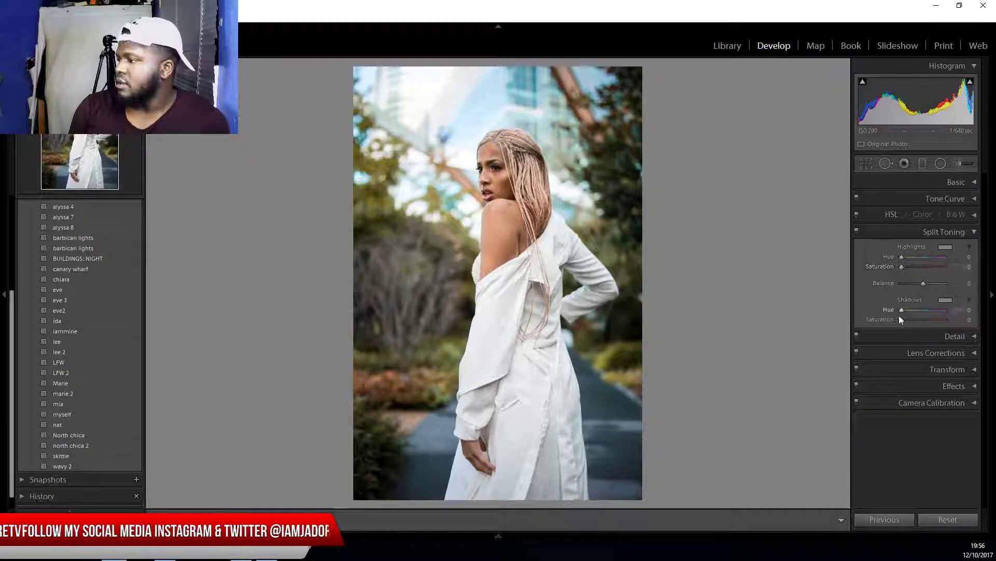
drag(901, 320, 927, 325)
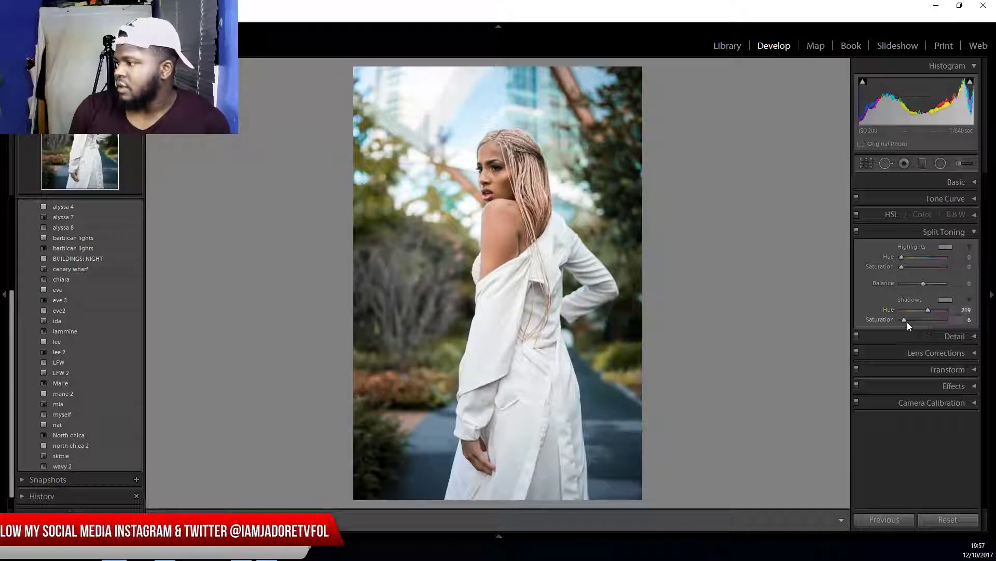
mouse_move(905, 320)
mouse_down()
mouse_move(914, 322)
mouse_move(905, 321)
mouse_up()
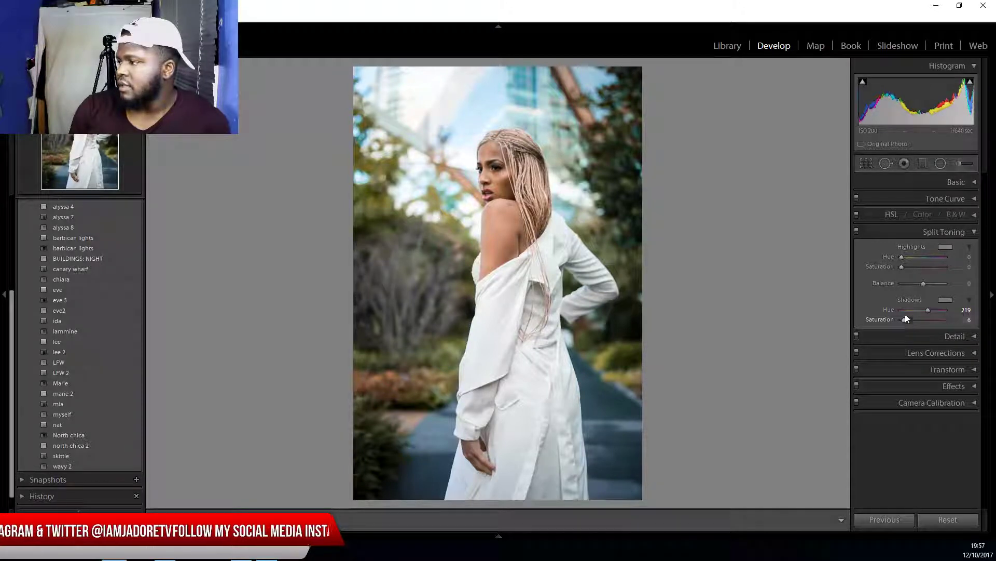
drag(902, 267, 908, 261)
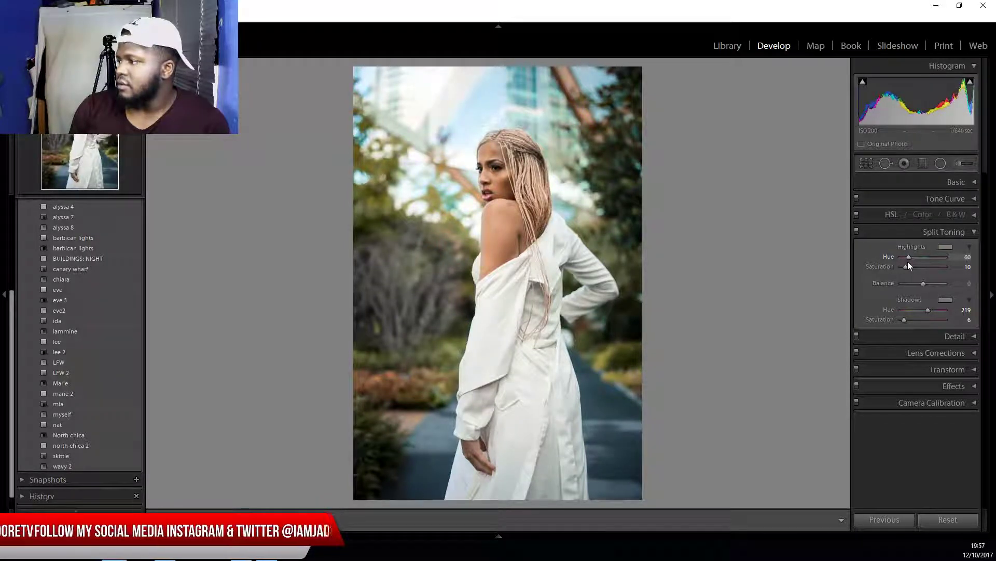
click(973, 233)
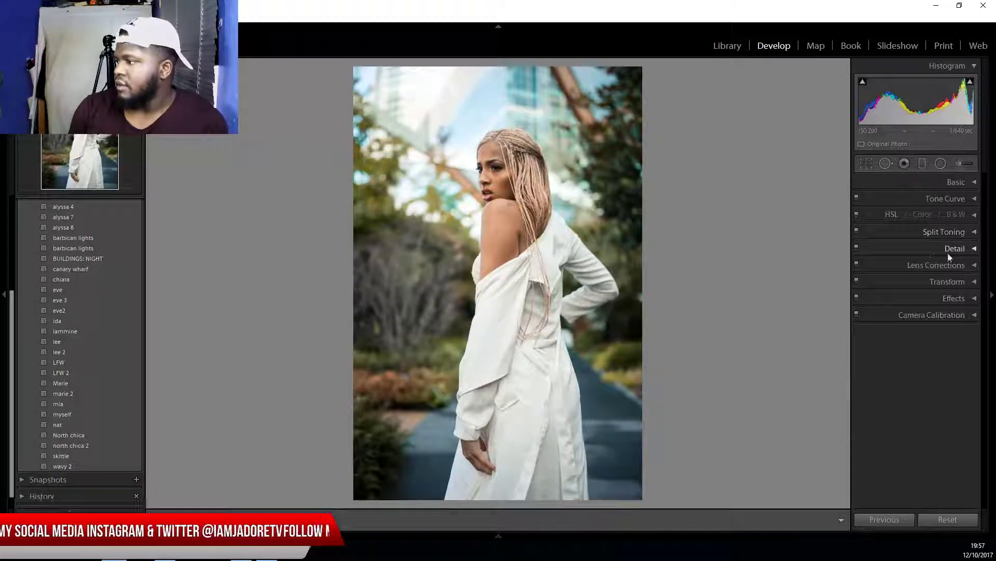
Sharpen the photo with an amount of 48, a radius of 1.8 and a detail of 52
click(974, 248)
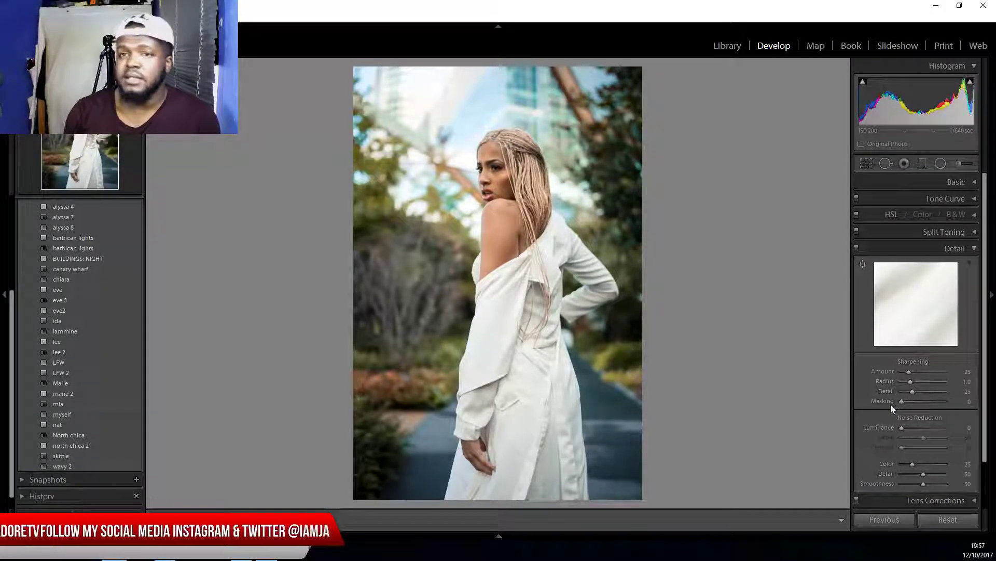
mouse_move(911, 375)
mouse_down()
mouse_move(917, 370)
mouse_move(895, 379)
mouse_move(919, 379)
mouse_up()
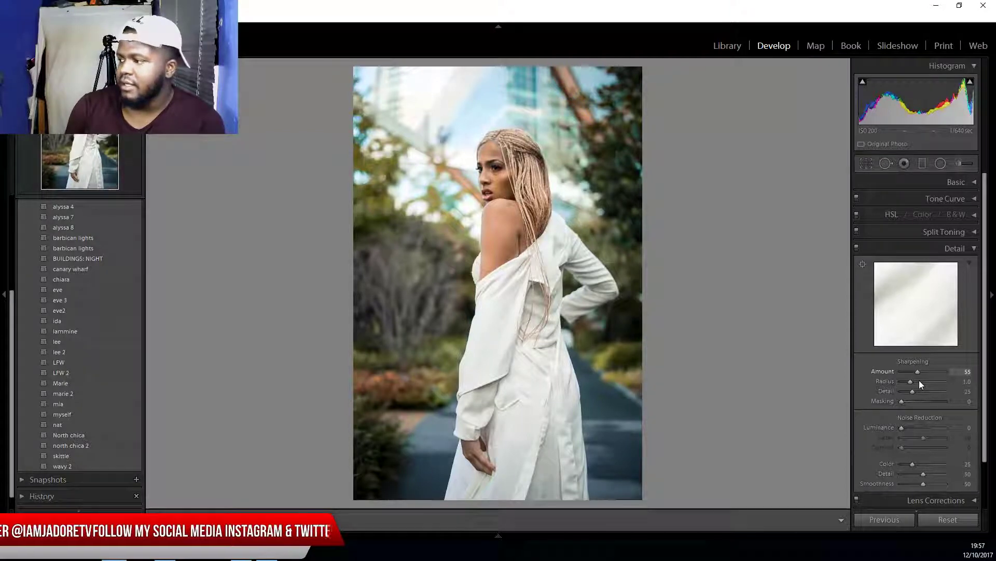
mouse_move(920, 381)
mouse_down()
mouse_move(891, 380)
mouse_move(921, 376)
mouse_move(895, 382)
mouse_move(917, 392)
mouse_up()
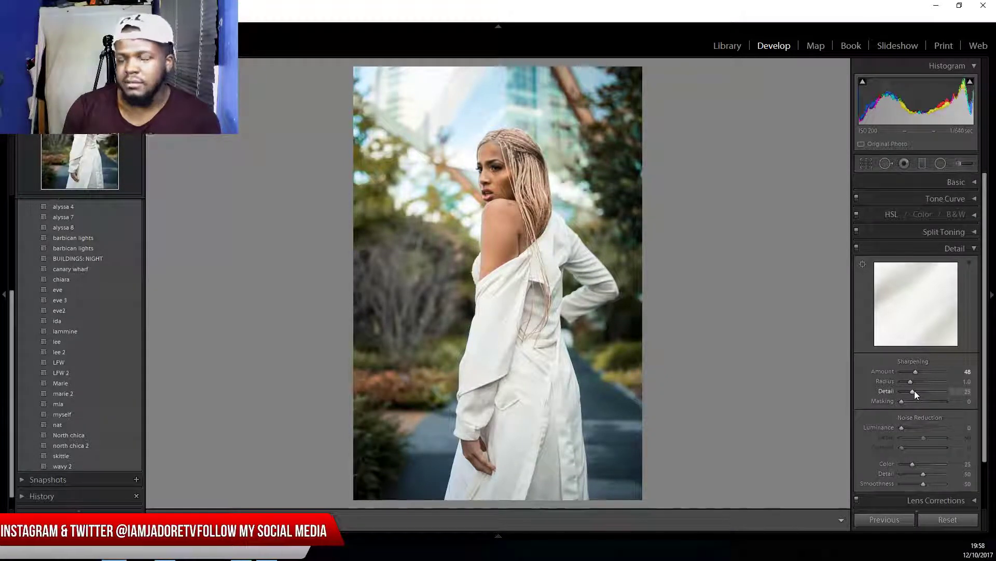
mouse_move(912, 380)
mouse_down()
mouse_move(924, 382)
mouse_move(922, 395)
mouse_up()
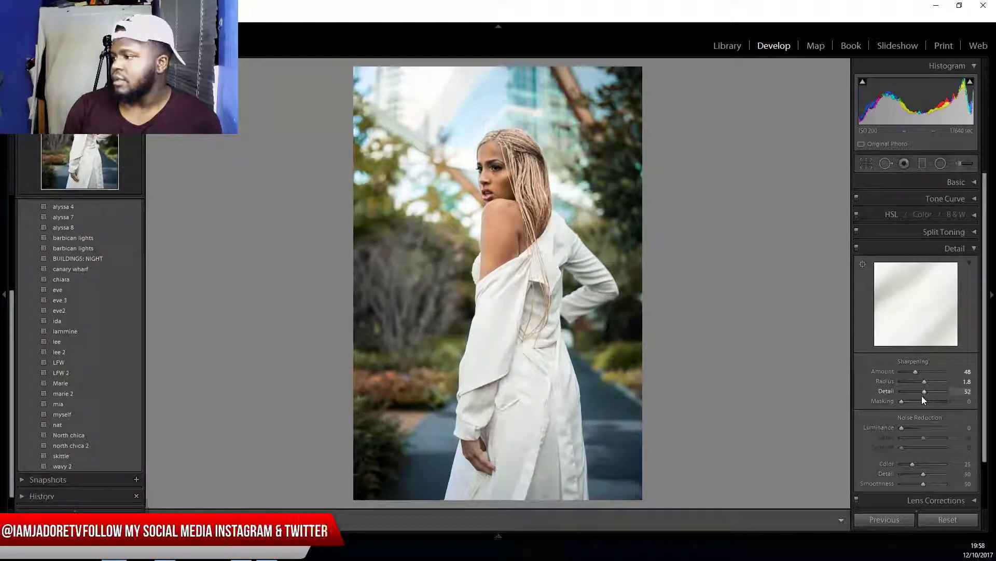
click(975, 249)
Fade the shadows by raising the black point of the RGB tone curve to about 15%, and collapse the Tone Curve adjustments
click(973, 198)
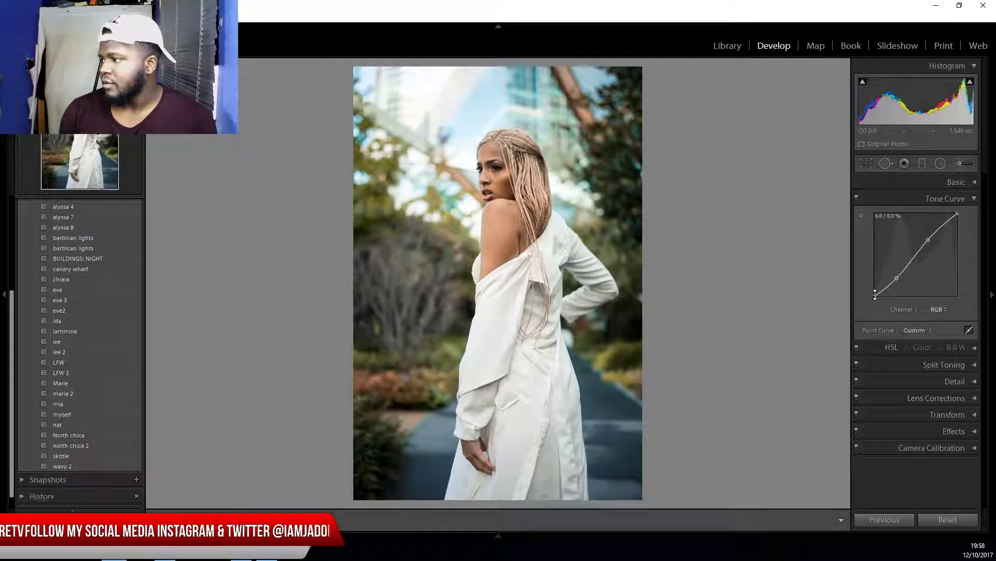
drag(875, 294, 864, 315)
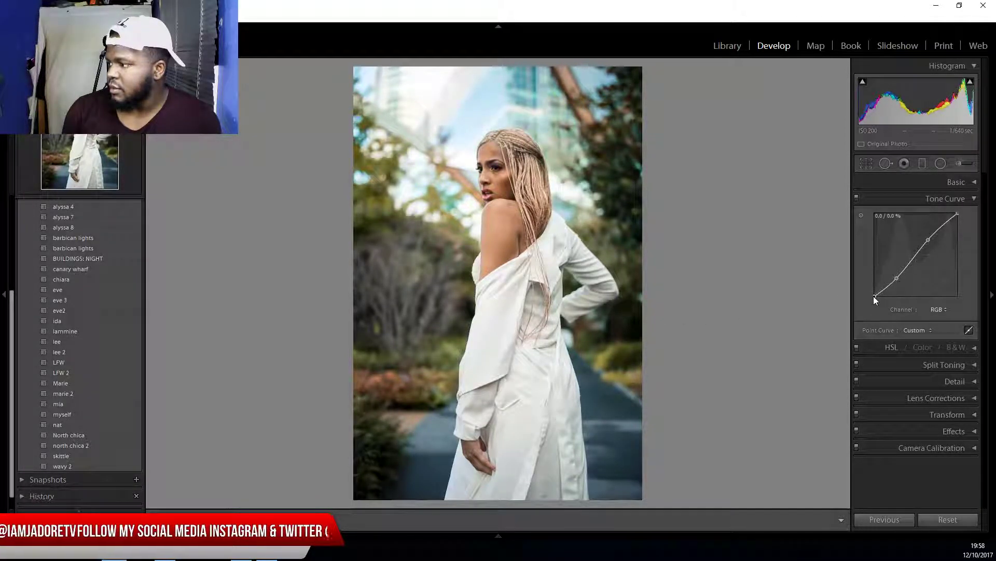
drag(873, 296, 866, 290)
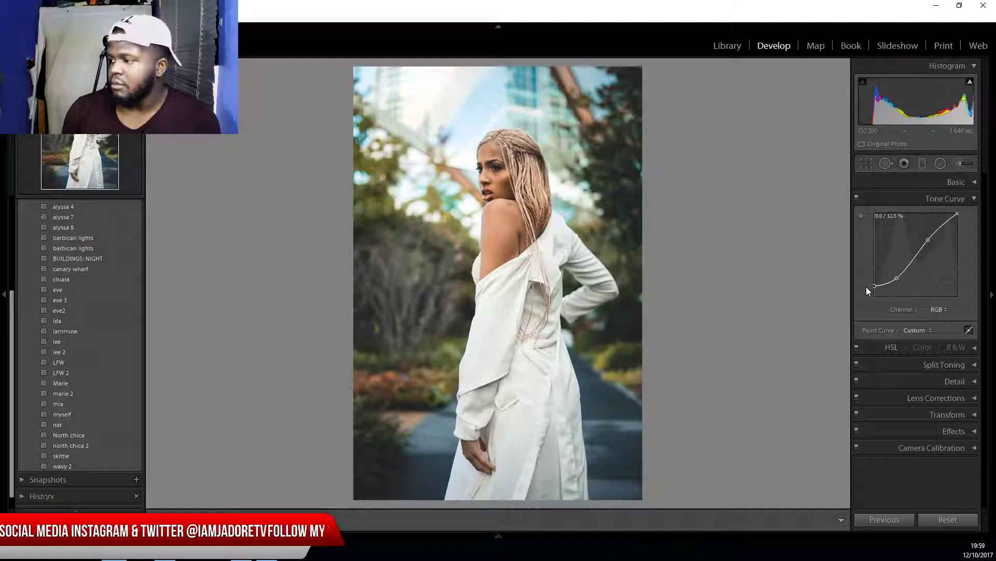
drag(867, 289, 865, 286)
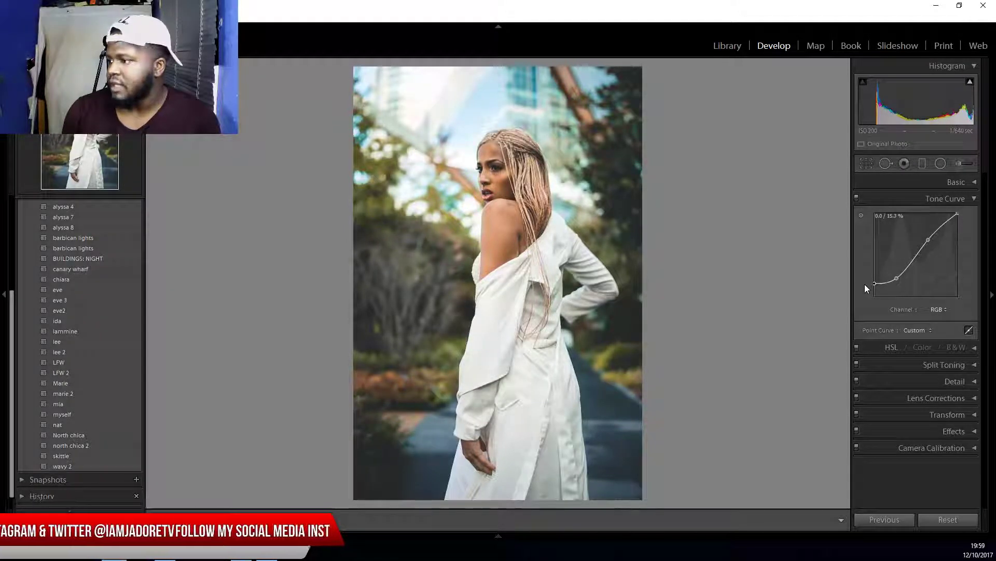
drag(866, 285, 865, 284)
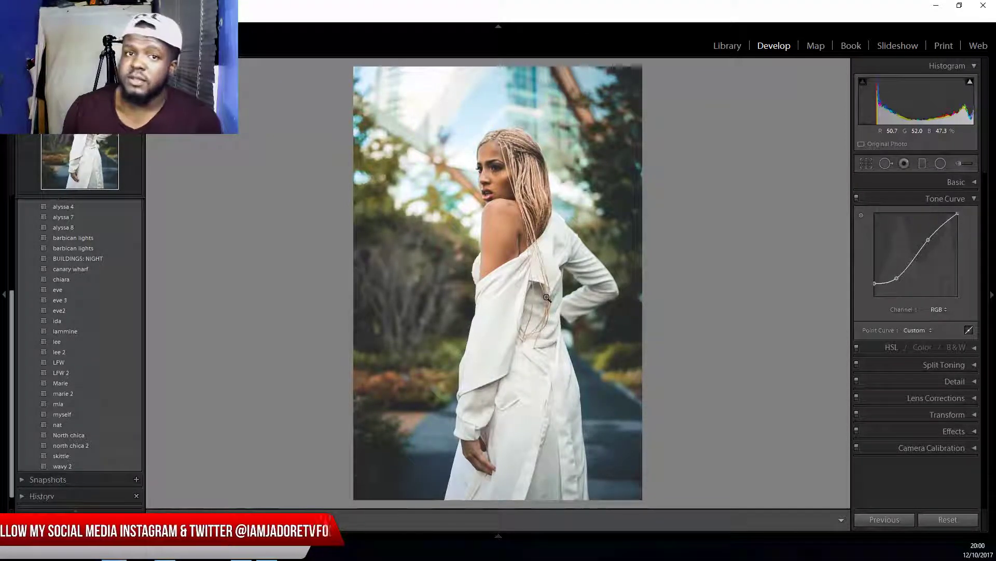
right_click(736, 278)
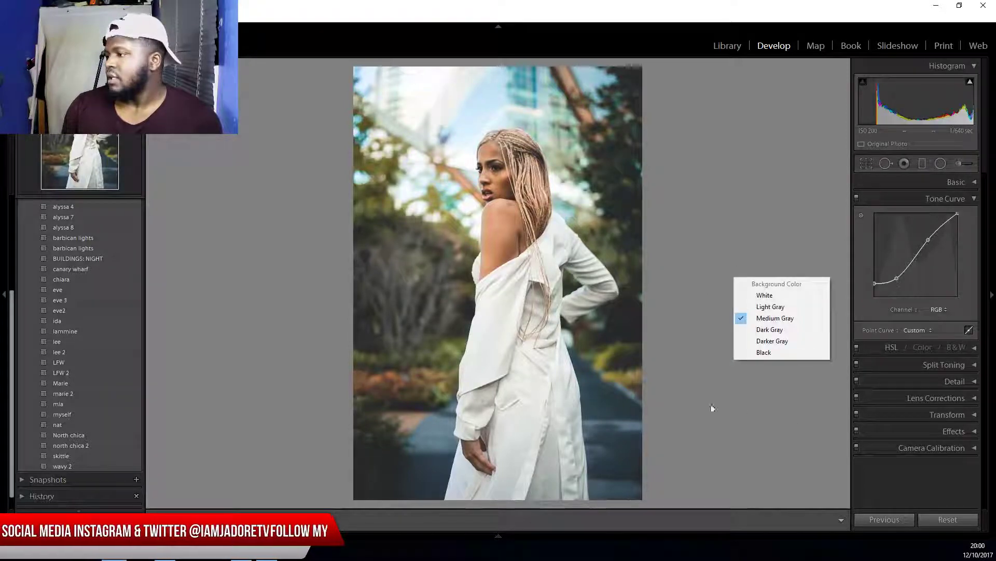
click(696, 371)
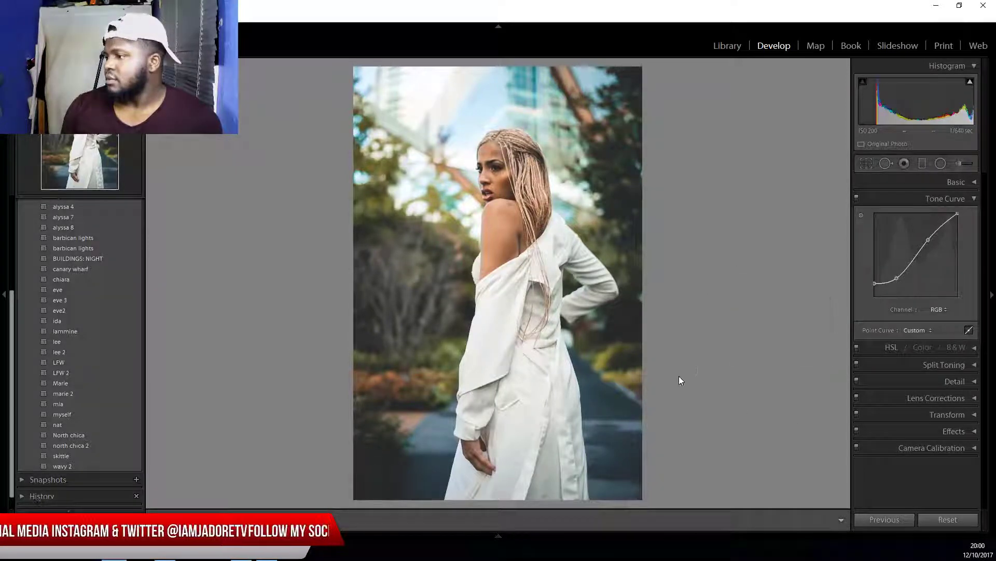
click(975, 201)
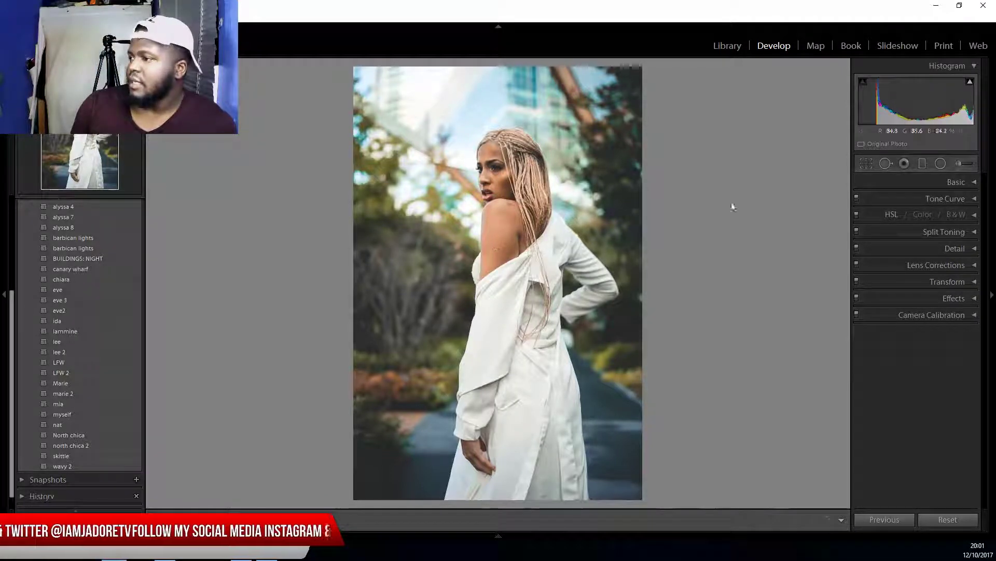
Try exposures of −0.12 and +0.60 in the Basic adjustments with the highlights at +43
click(975, 199)
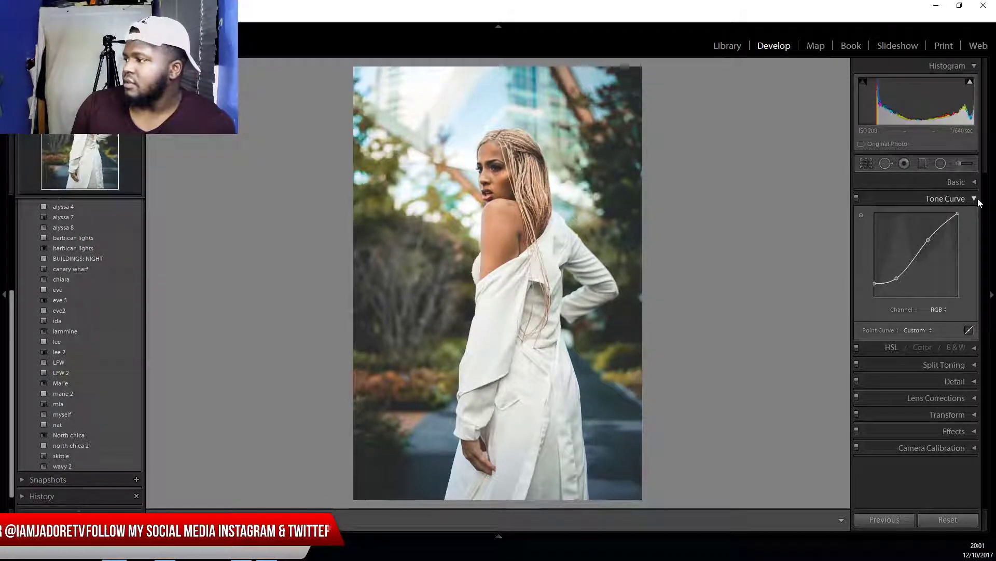
click(977, 198)
click(975, 182)
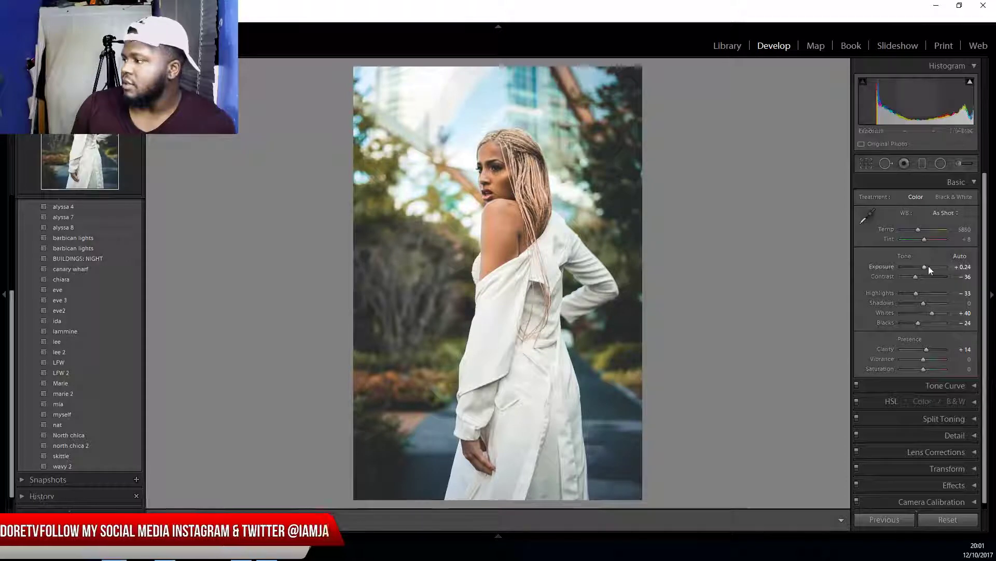
drag(925, 266, 922, 268)
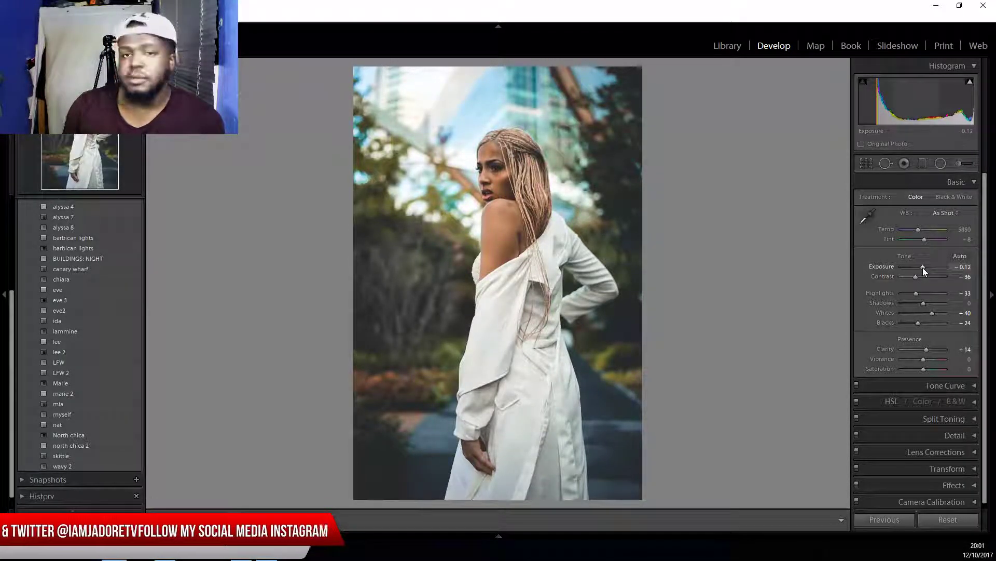
drag(917, 294, 932, 299)
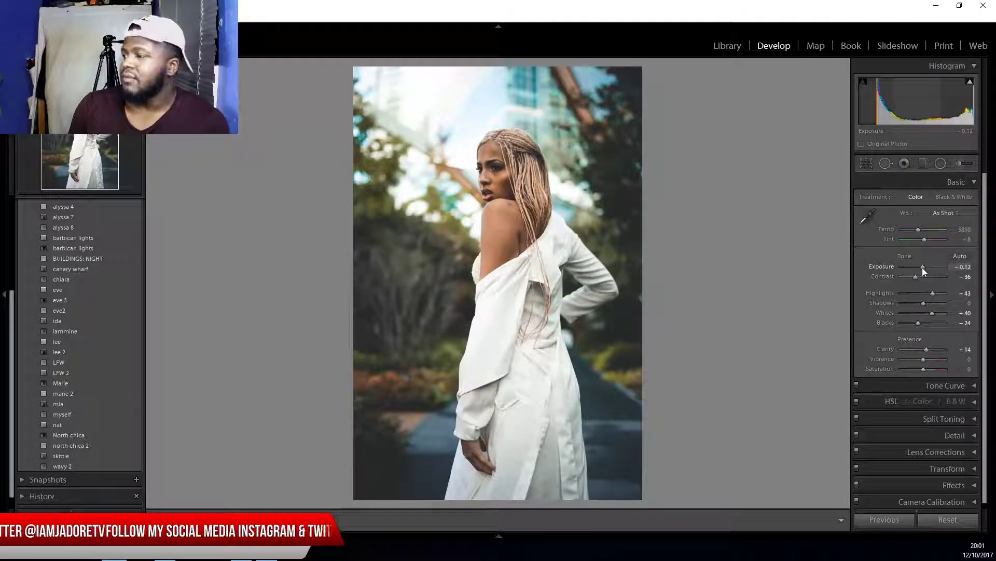
drag(923, 267, 926, 268)
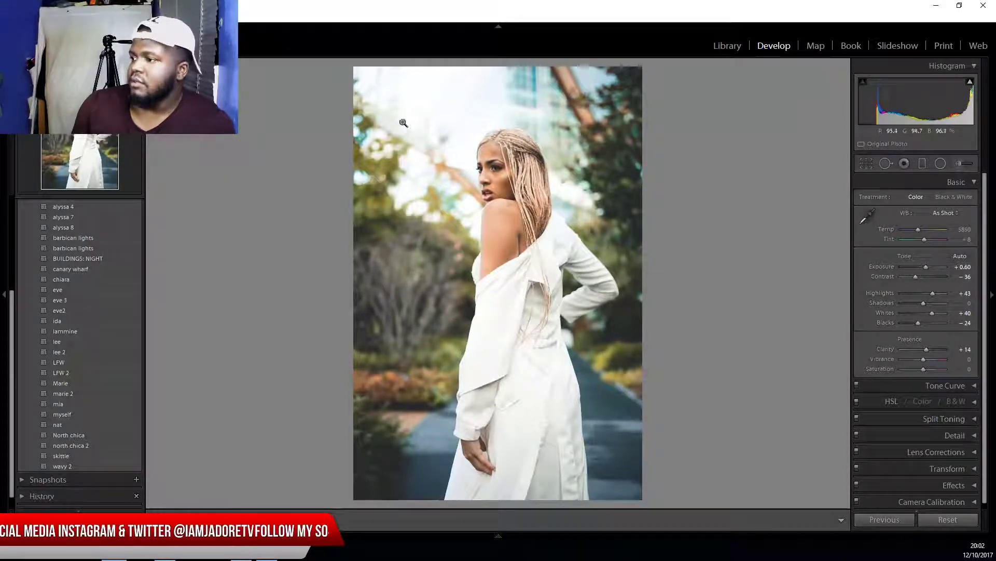
drag(926, 266, 923, 269)
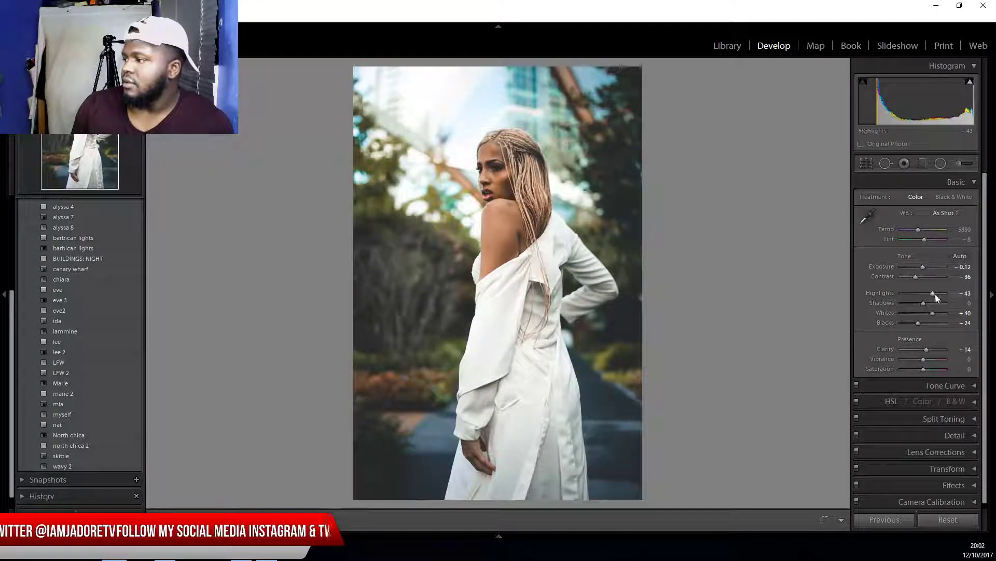
Set the Whites to +62, the Exposure to +0.48 and the Highlights to −57
drag(937, 314, 939, 313)
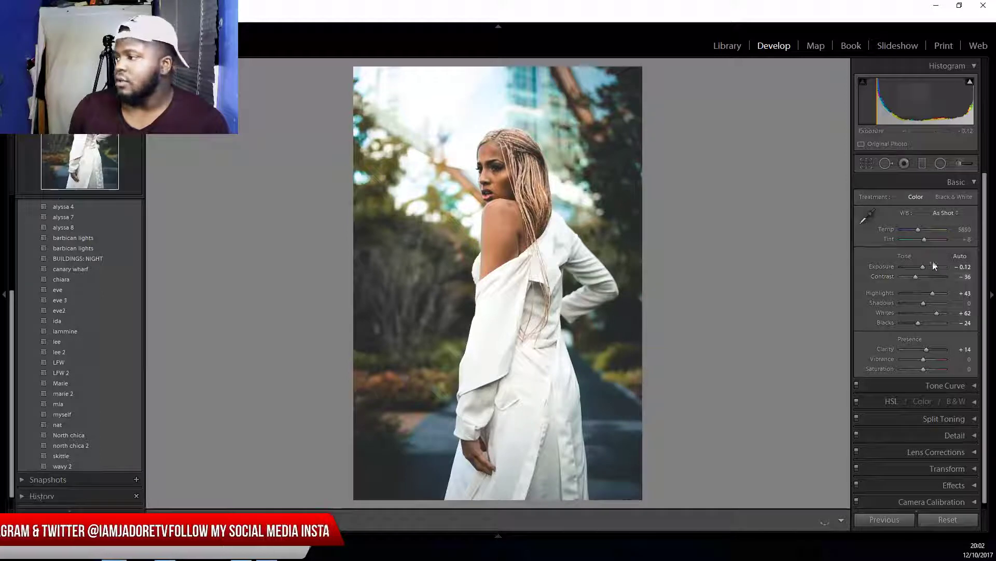
drag(924, 269, 908, 297)
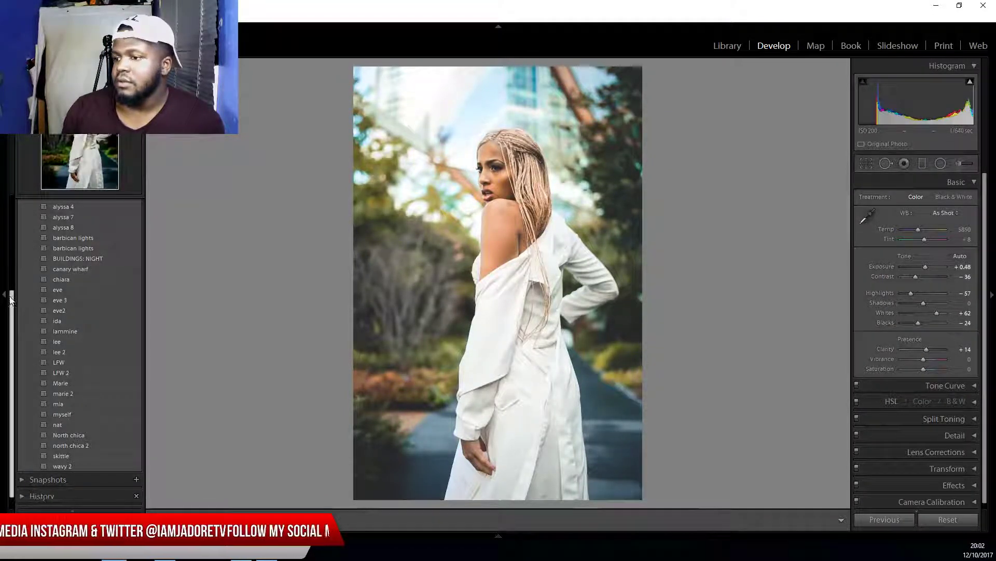
Collapse the User Presets folder and start a new develop preset from the current adjustments
scroll(19, 200, up, 5)
click(31, 330)
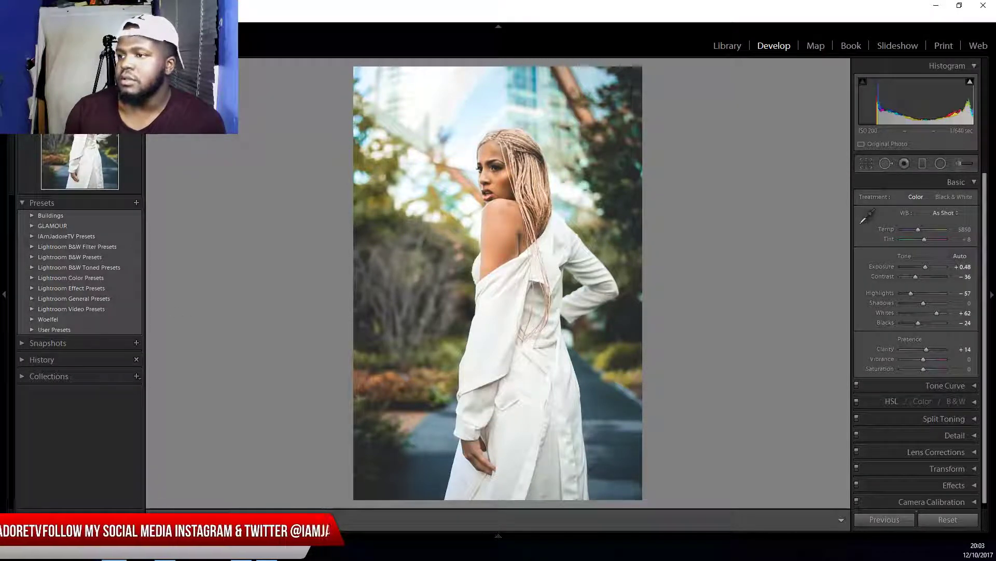
click(98, 16)
mouse_move(148, 16)
key(Escape)
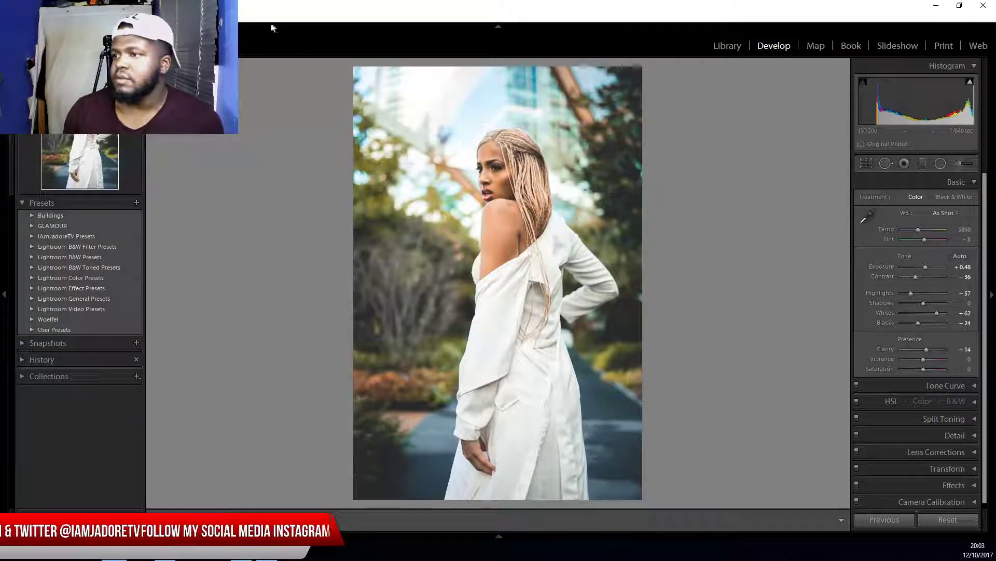
click(9, 16)
click(8, 16)
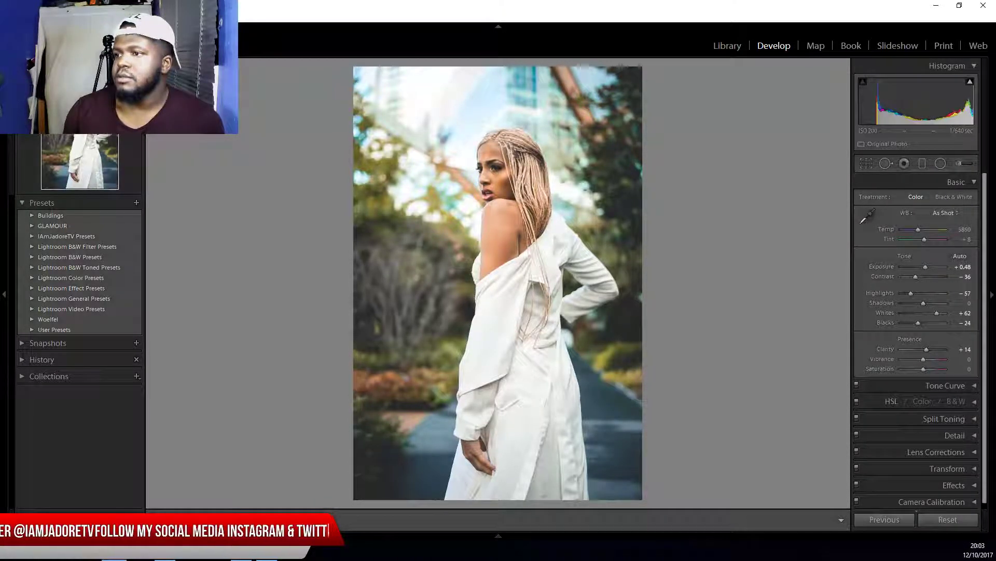
click(395, 9)
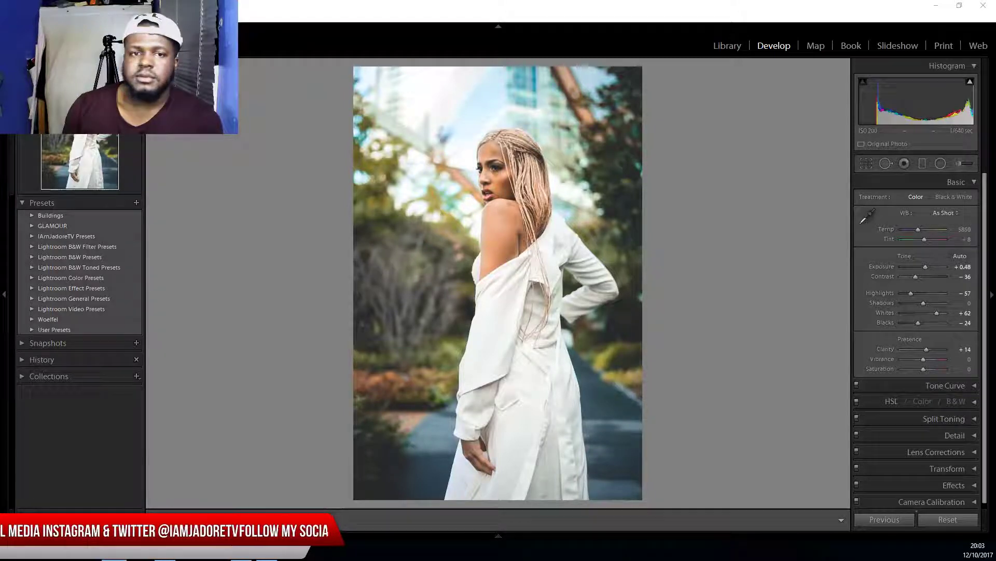
drag(0, 97, 543, 88)
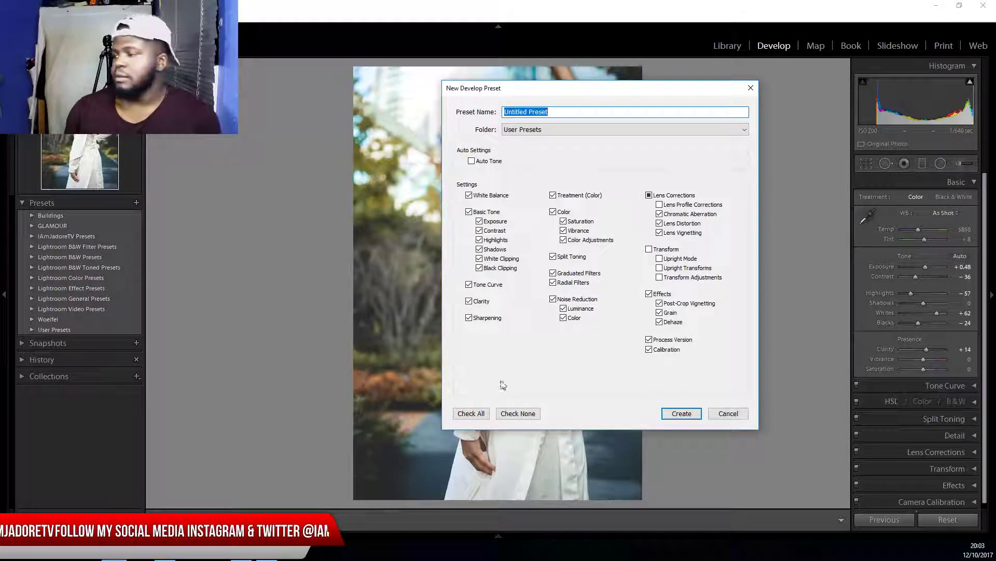
Review the settings offered for the new develop preset and cancel without creating it
drag(638, 93, 919, 159)
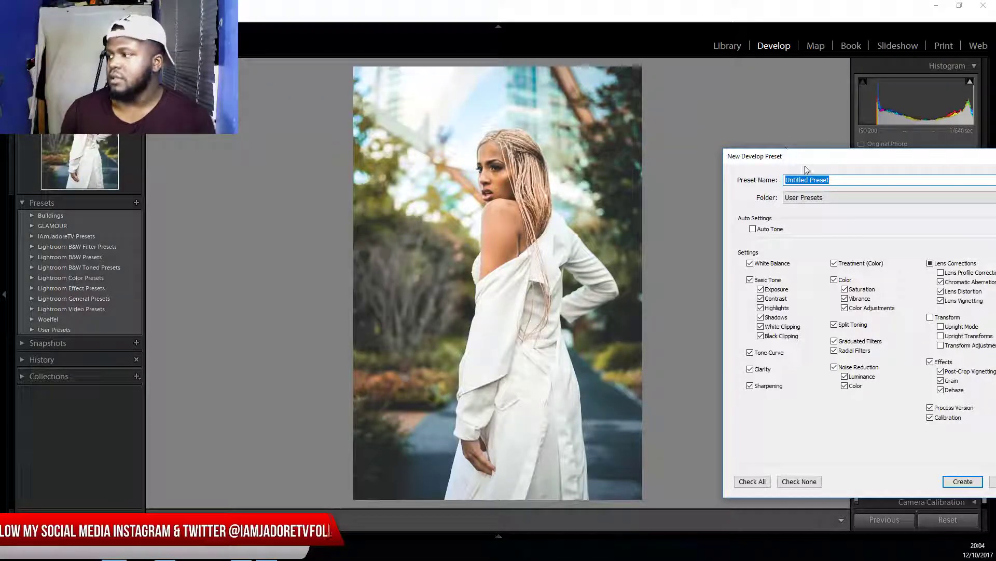
drag(818, 156, 579, 101)
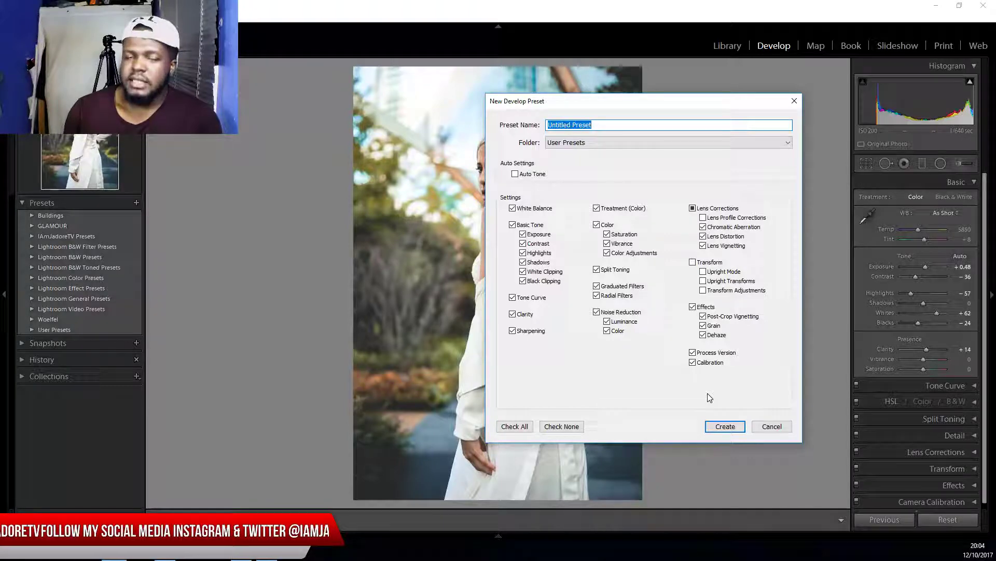
drag(695, 107, 552, 101)
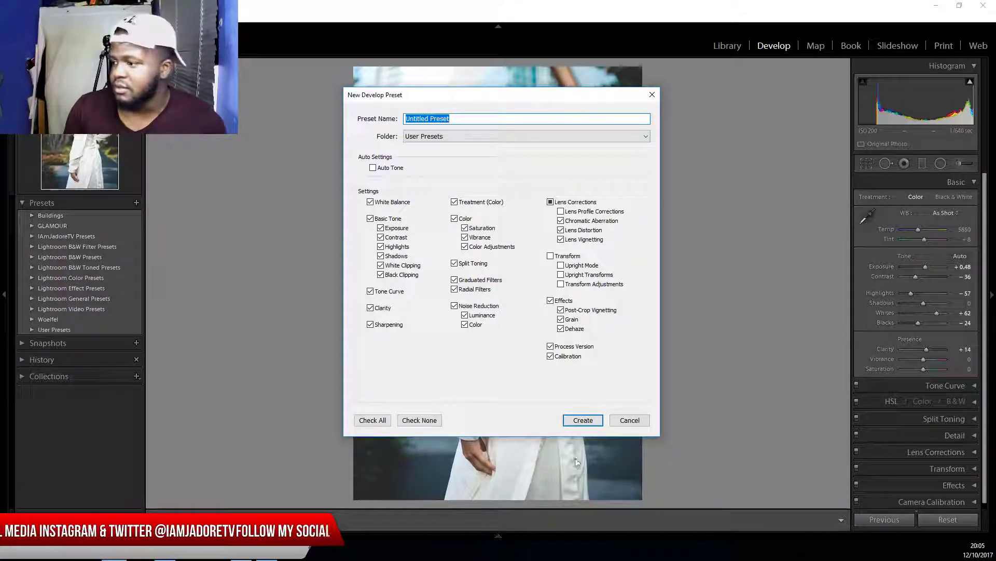
click(629, 420)
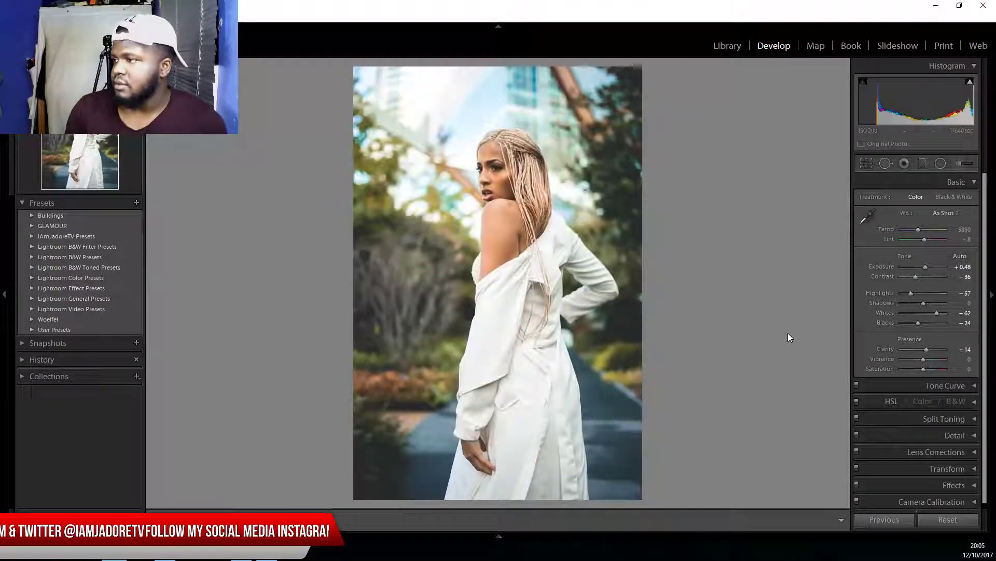
Find the green- and blue-lit sunglasses portrait near the end of the Previous Import in the Library and open it for developing
click(728, 46)
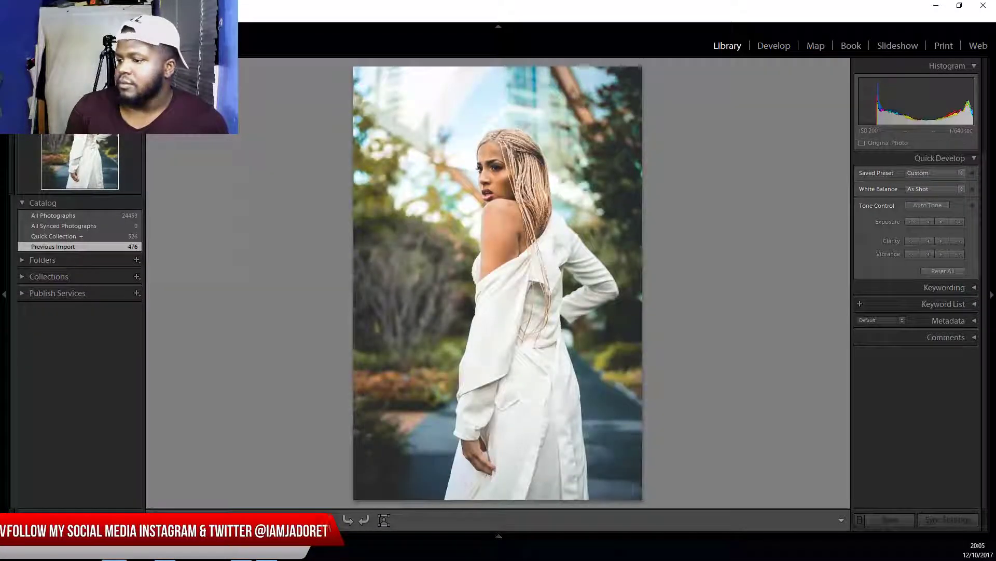
key(g)
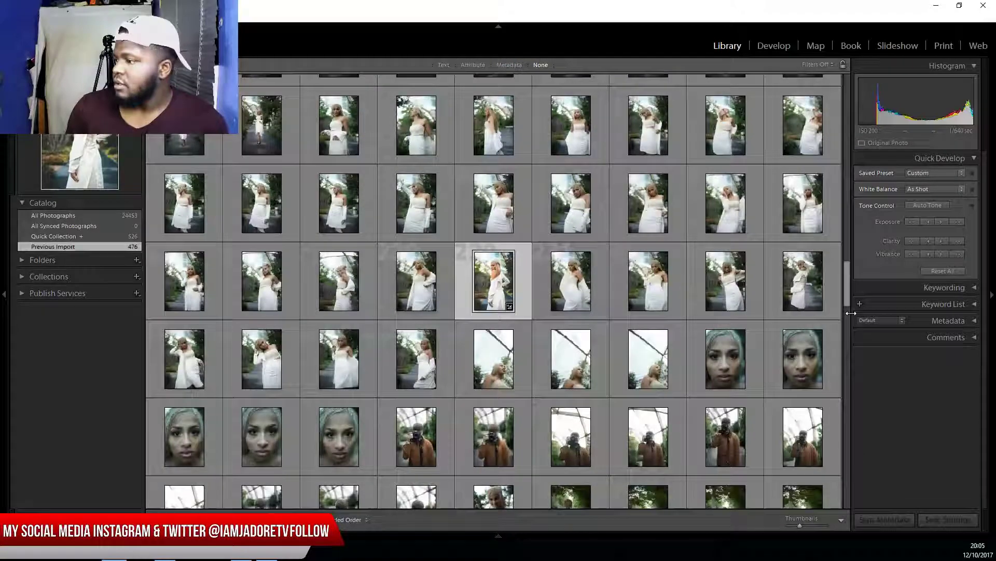
scroll(847, 318, down, 5)
drag(845, 321, 838, 484)
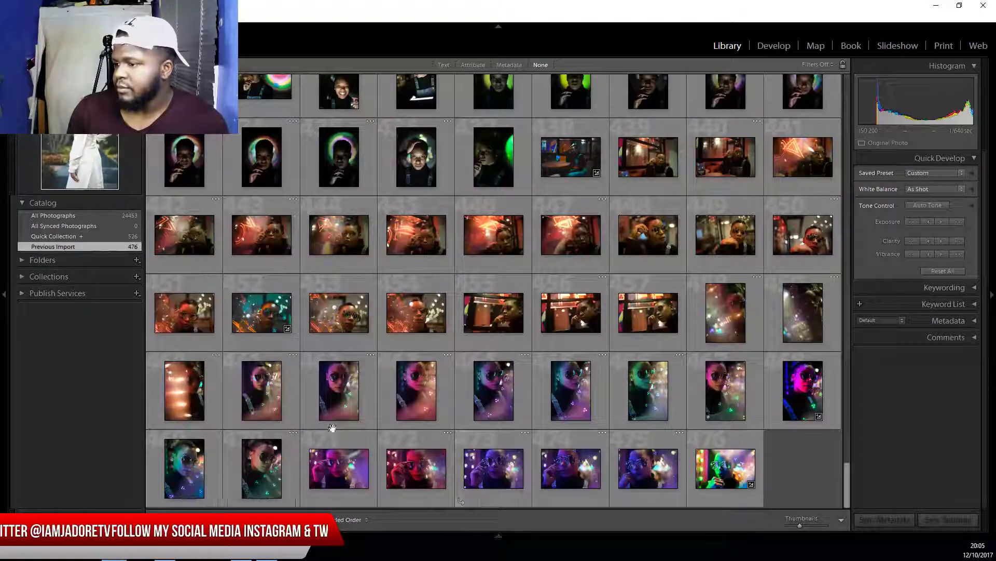
click(262, 396)
double_click(262, 396)
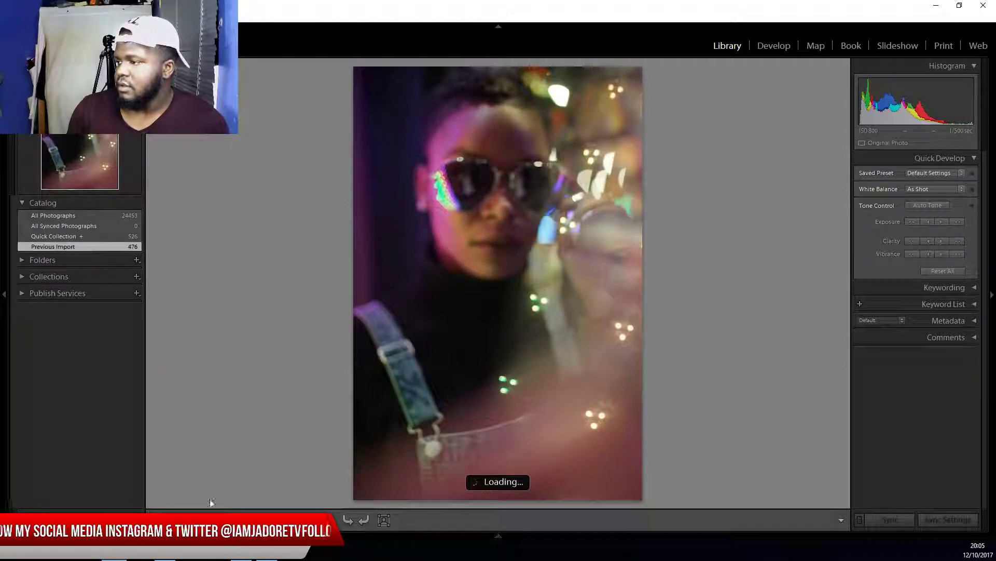
key(g)
double_click(171, 482)
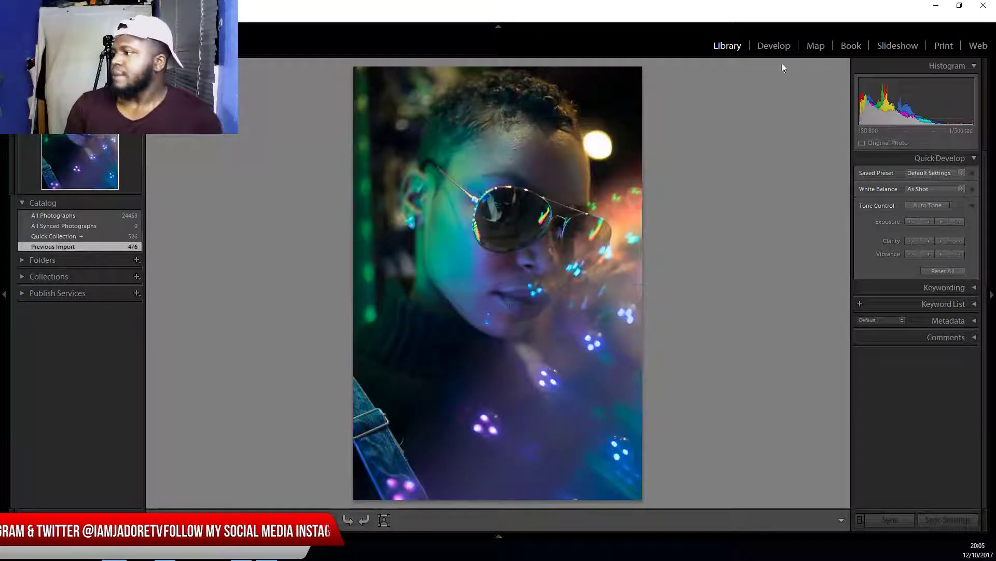
click(784, 45)
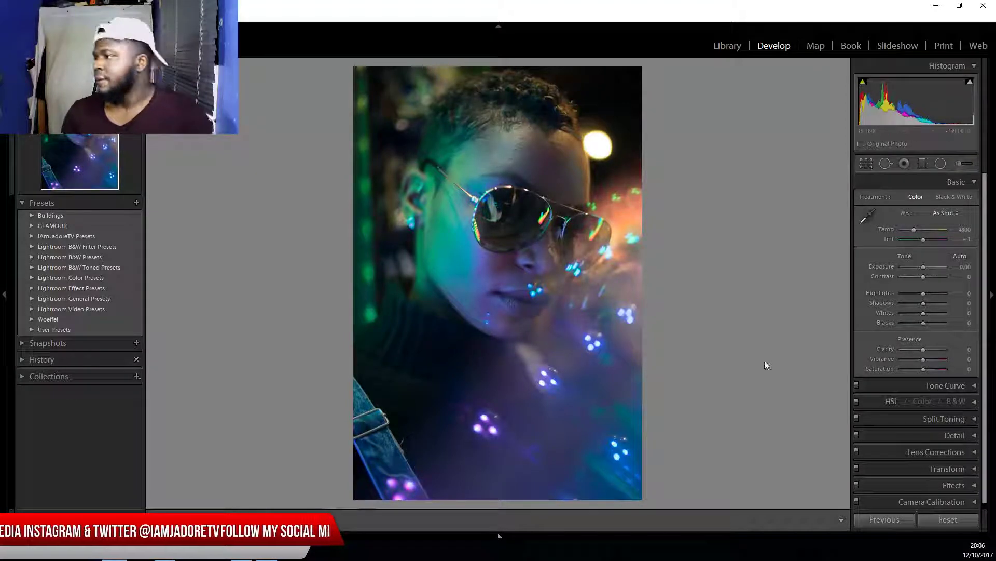
Fade the blacks with the RGB point curve by anchoring the lower tones and raising the black point to about 10%
click(974, 182)
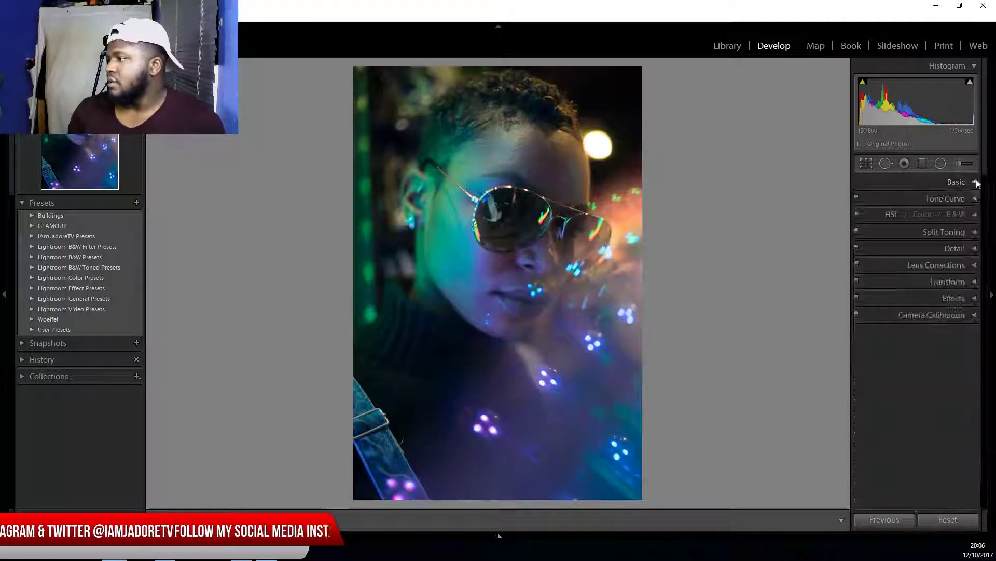
click(975, 199)
drag(902, 273, 874, 294)
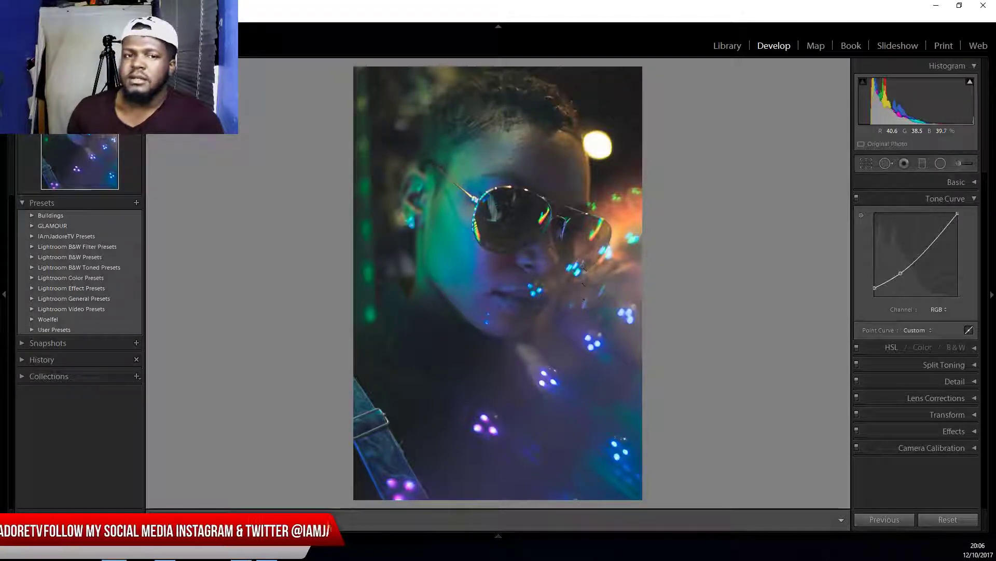
click(974, 199)
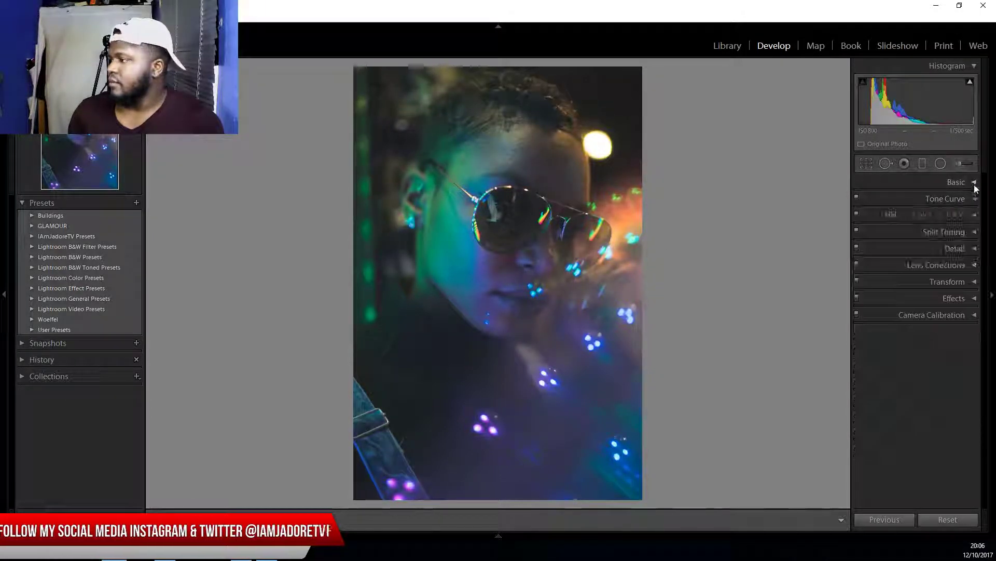
Set the Basic adjustments to Exposure +0.83, Contrast +26 and Clarity +36
click(972, 181)
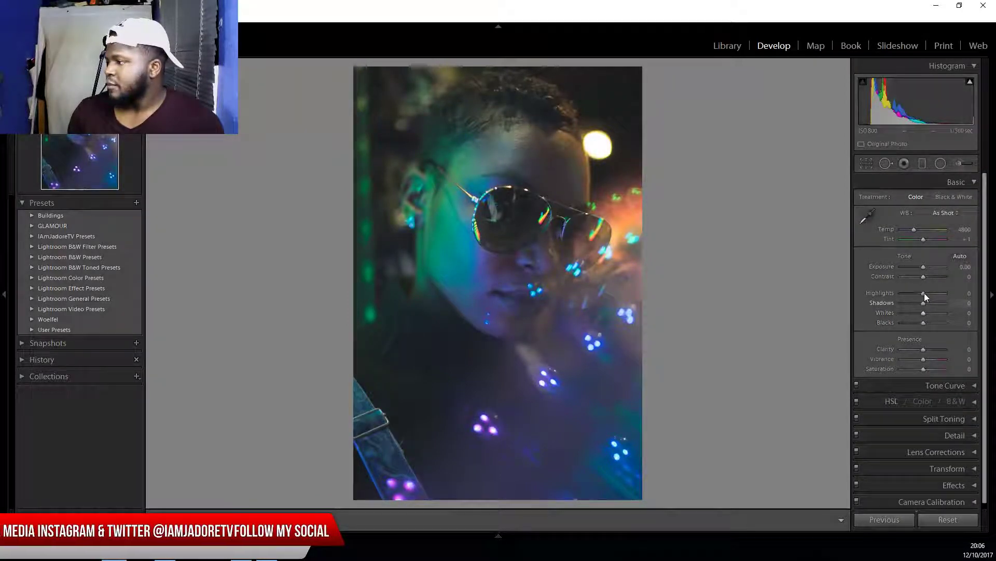
drag(924, 271, 928, 266)
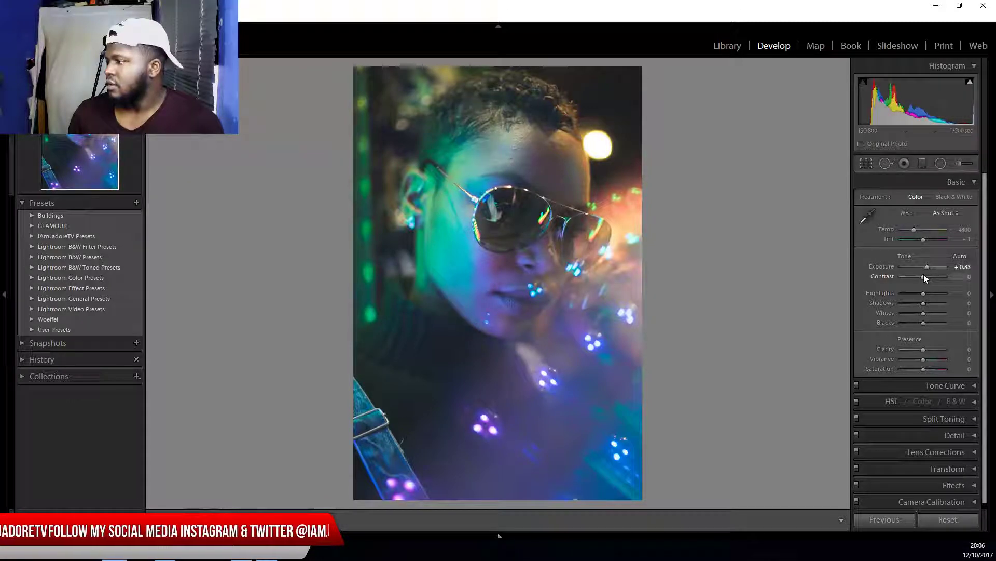
drag(923, 274, 929, 279)
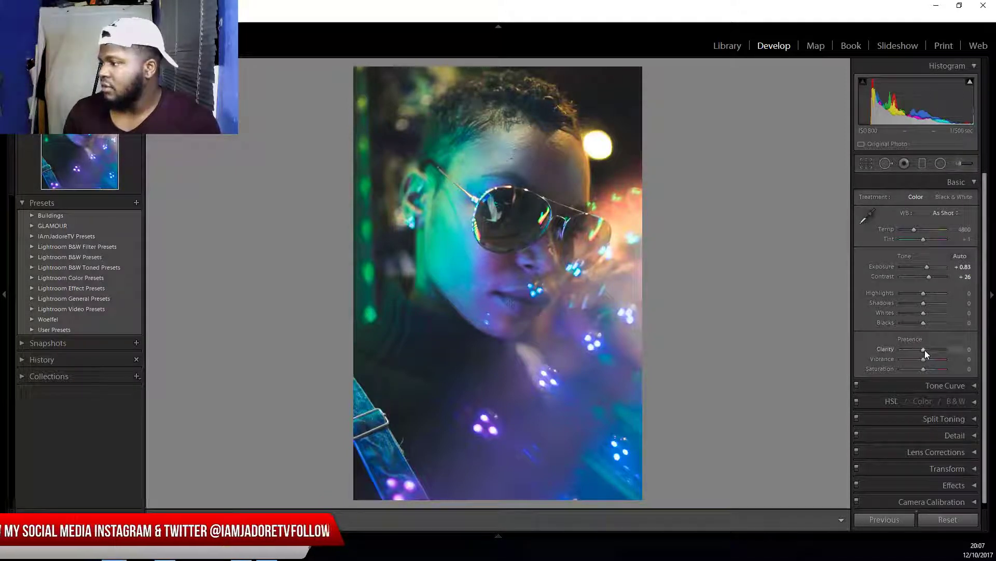
drag(926, 349, 933, 350)
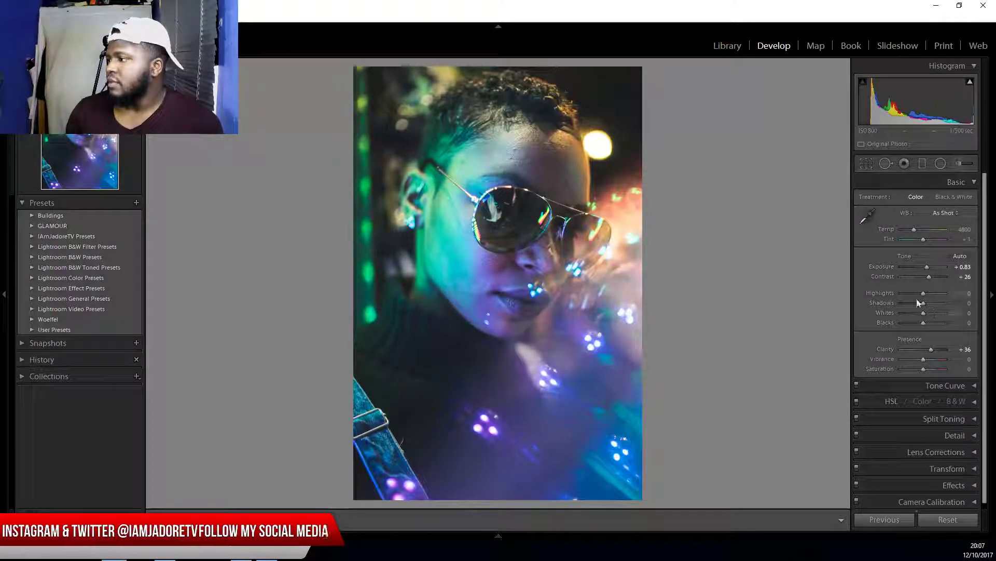
click(975, 182)
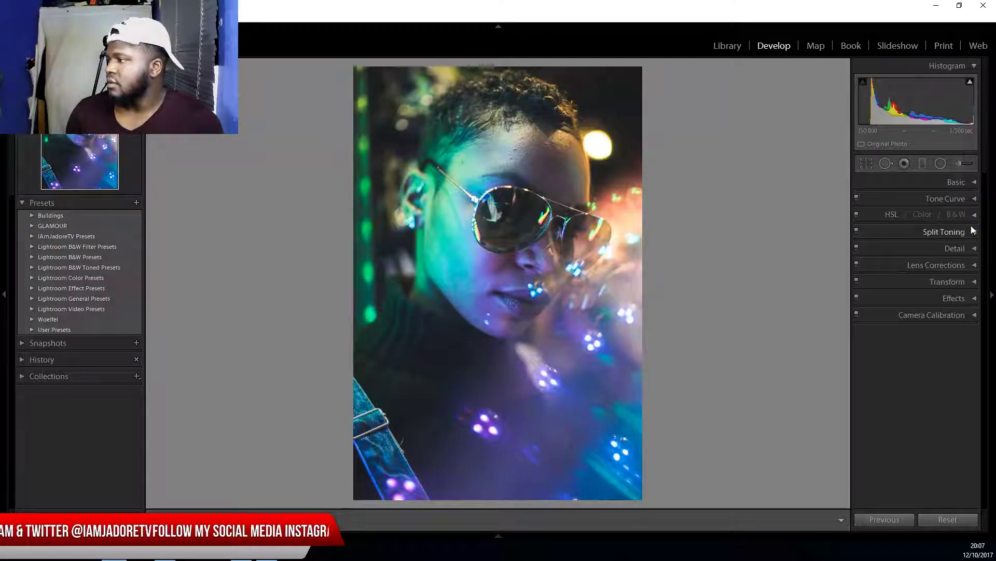
Shift the HSL hues, setting Green to +67 and Blue to +4
click(977, 215)
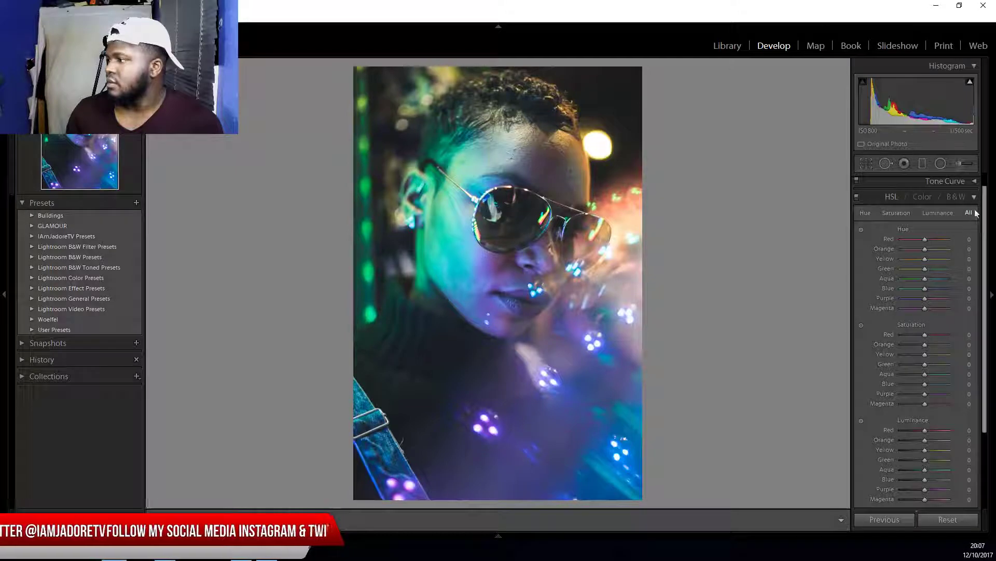
drag(985, 212, 985, 232)
drag(925, 241, 927, 264)
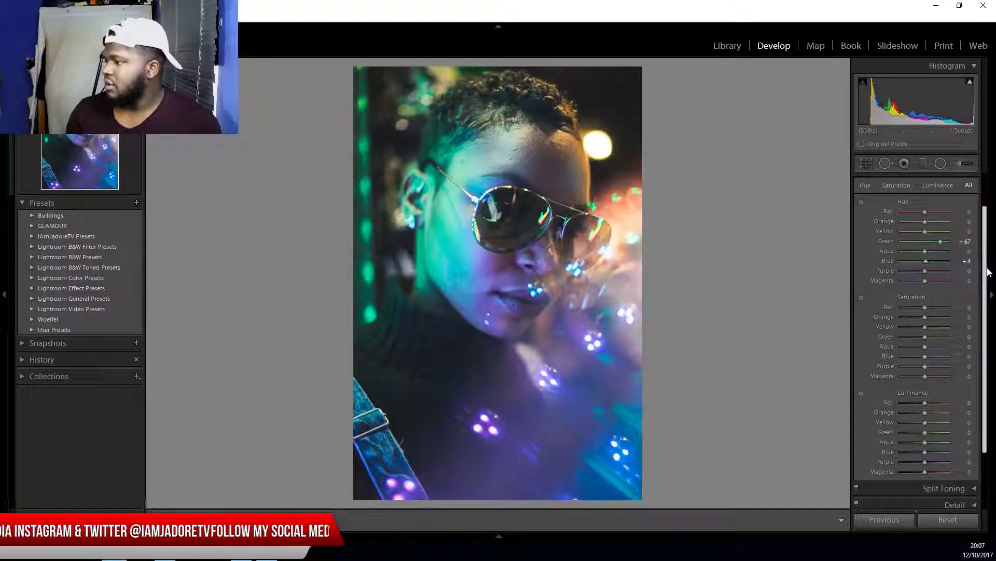
drag(987, 267, 988, 316)
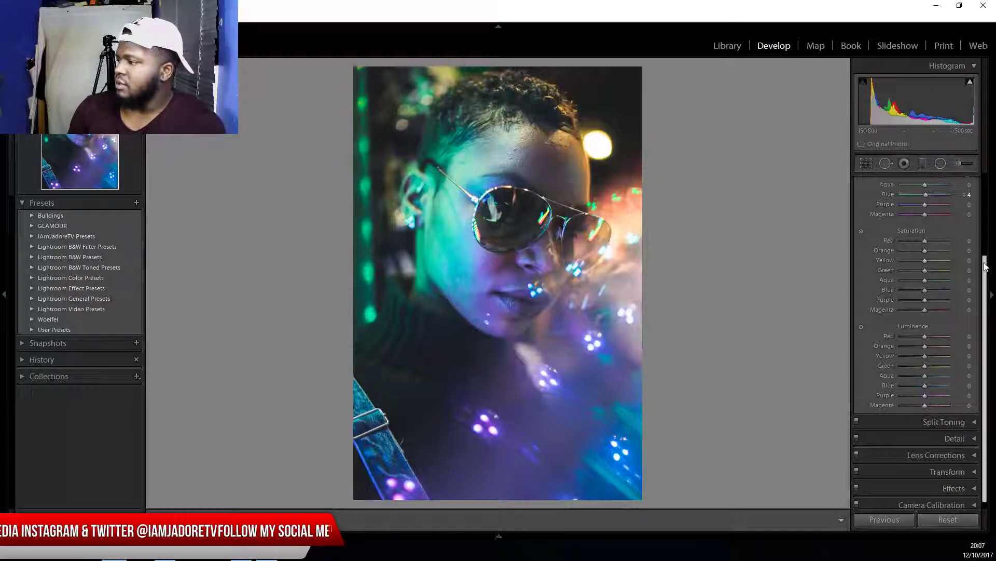
scroll(986, 268, up, 3)
click(974, 214)
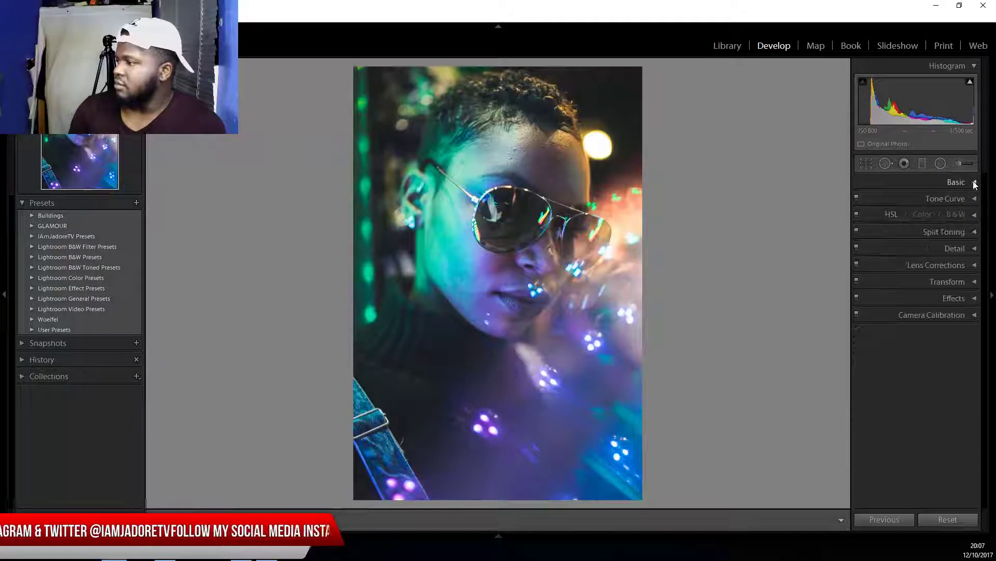
Set the Clarity in the Basic adjustments back to 0
click(972, 182)
click(969, 349)
text(0)
key(Return)
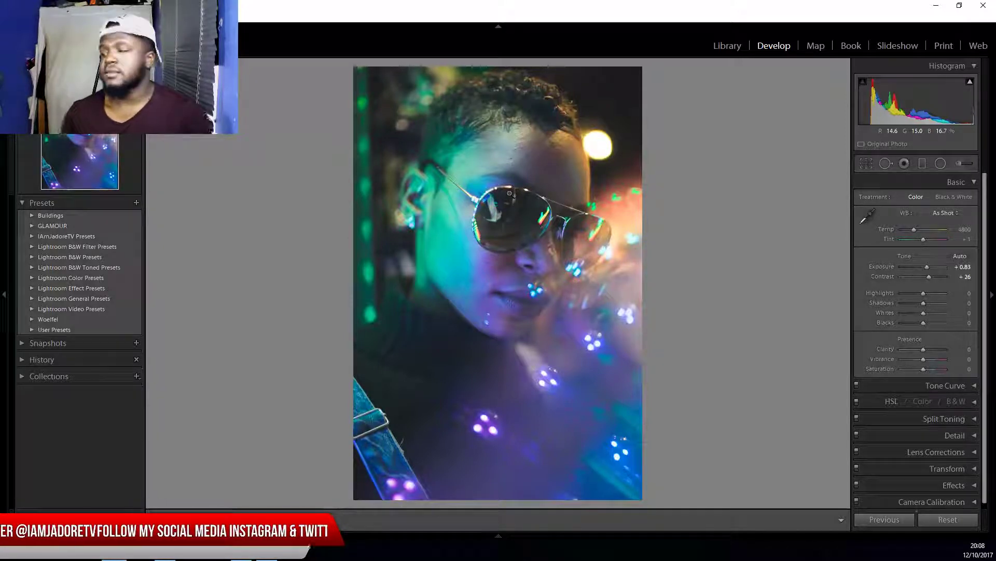
click(975, 182)
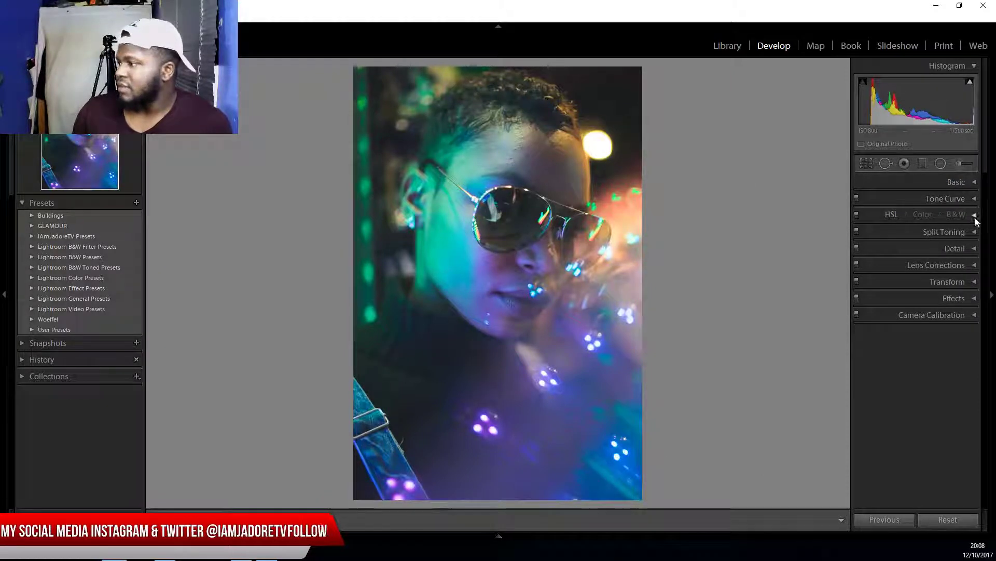
Set the Sharpening Amount to 41 and the Luminance noise reduction to 60
click(974, 248)
drag(909, 372, 913, 372)
drag(902, 427, 916, 427)
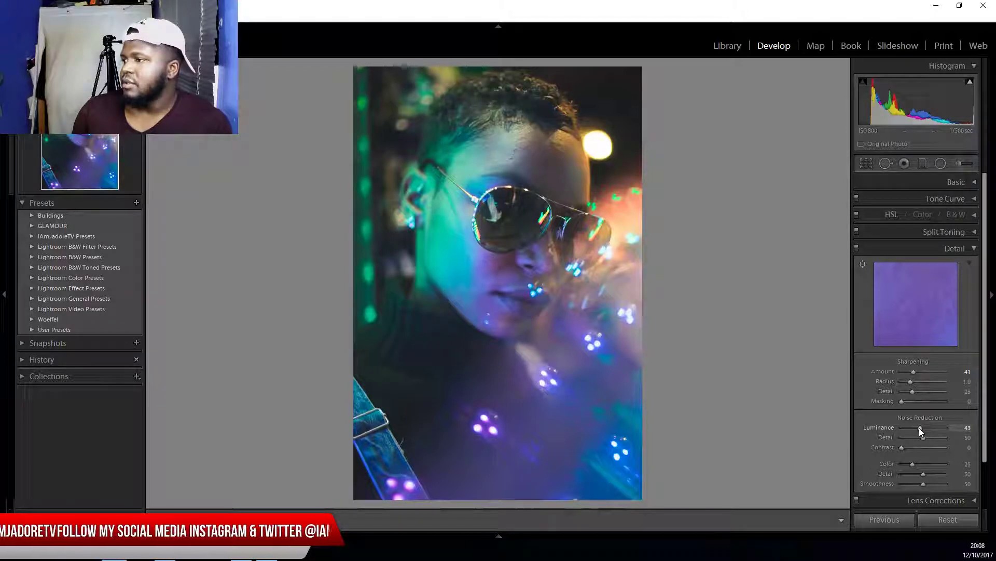
drag(921, 428, 840, 427)
drag(902, 427, 927, 429)
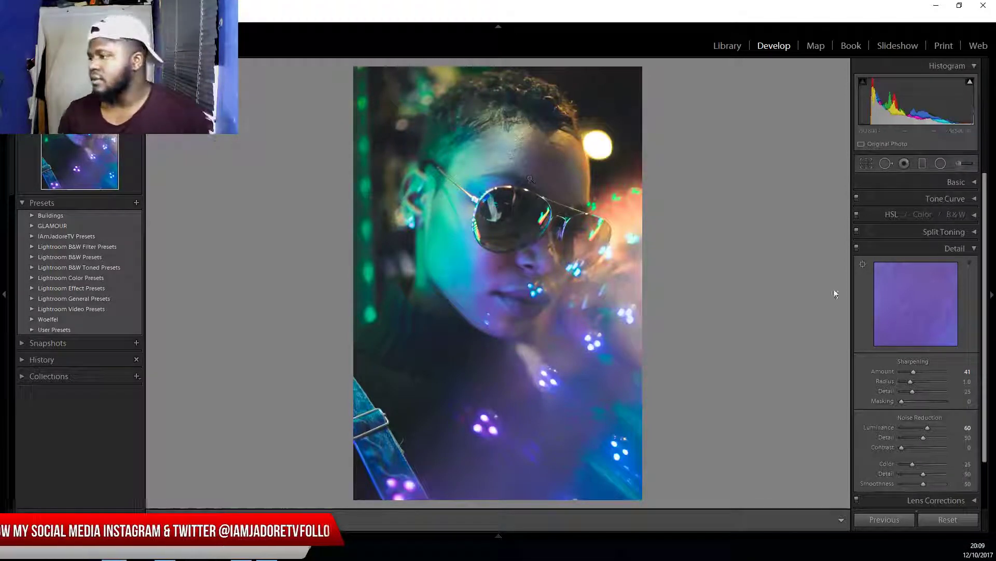
click(977, 247)
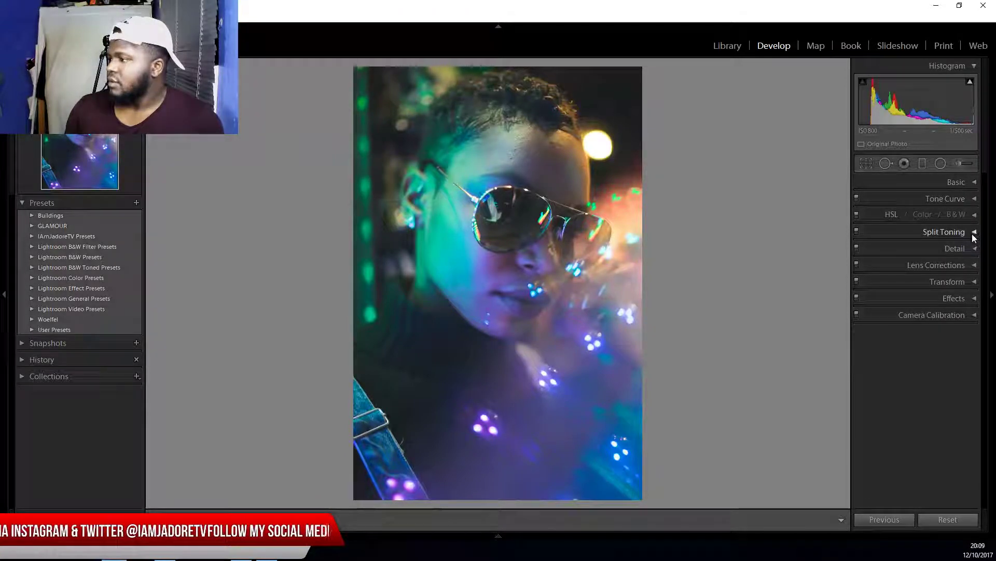
Split-tone the photo with highlights at hue 360 and saturation 12, and shadows at hue 0 and saturation 12
click(973, 232)
drag(905, 266, 952, 267)
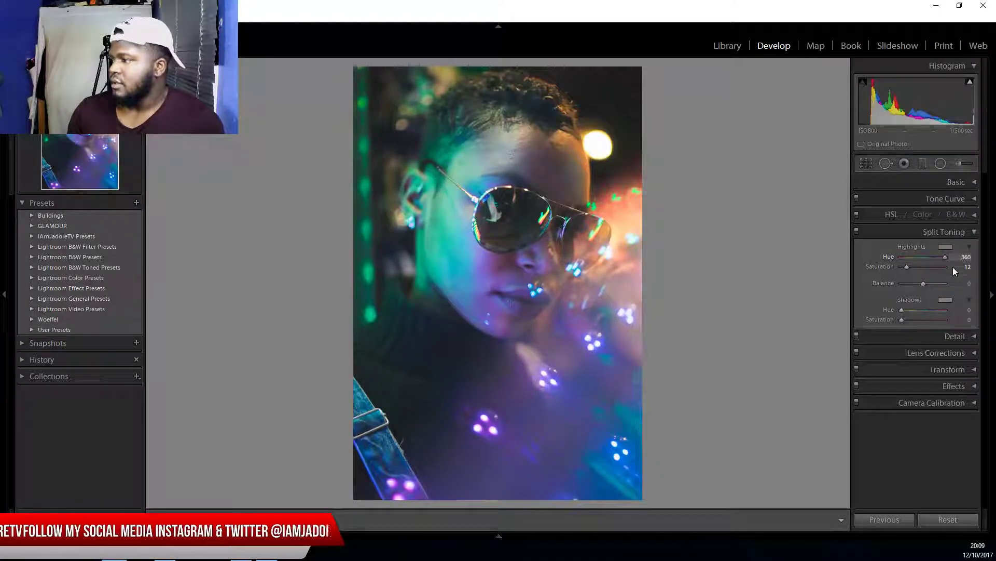
drag(902, 319, 908, 320)
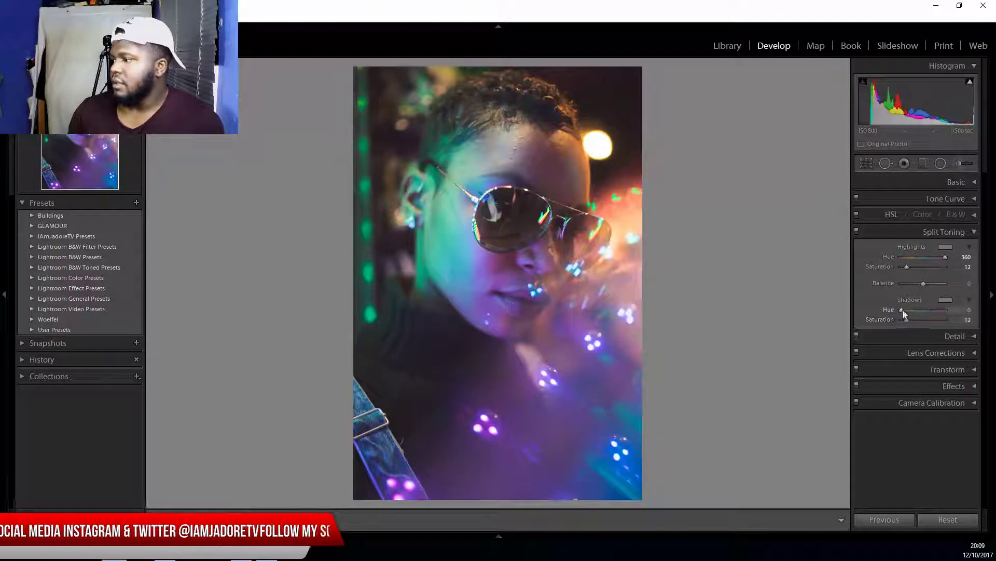
drag(901, 309, 955, 316)
double_click(889, 309)
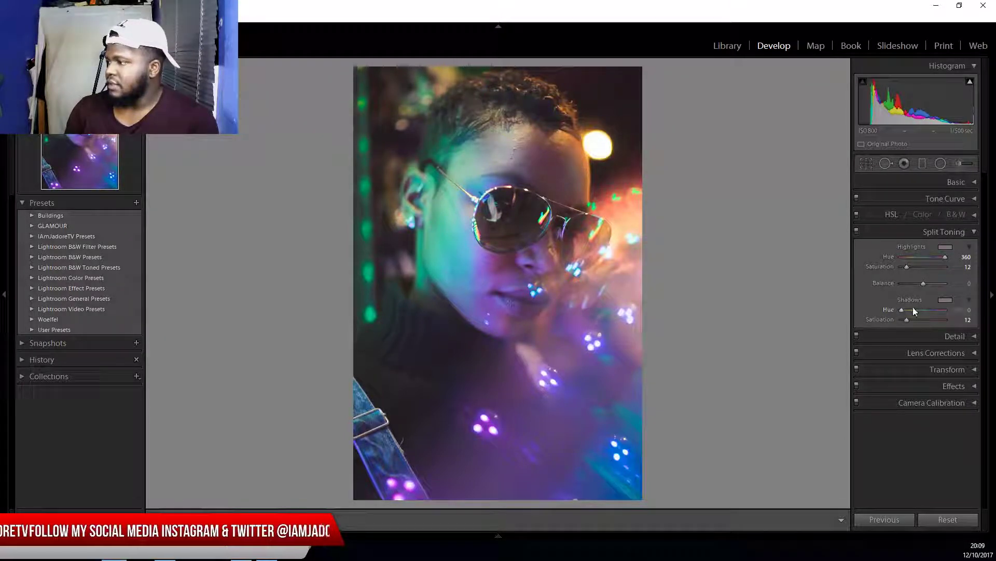
click(975, 232)
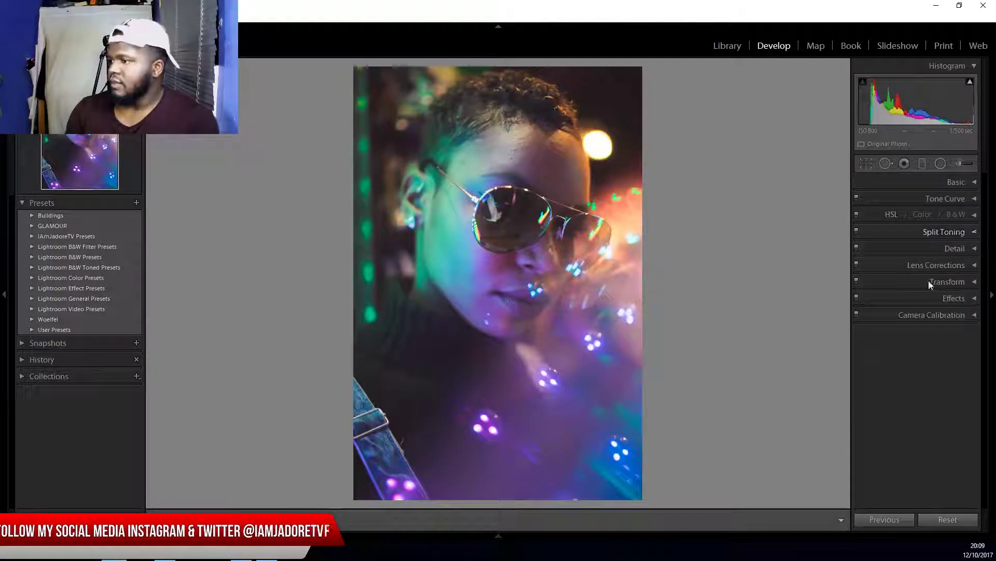
Raise the black point of the RGB tone curve a little further for a more faded look
click(974, 181)
click(974, 183)
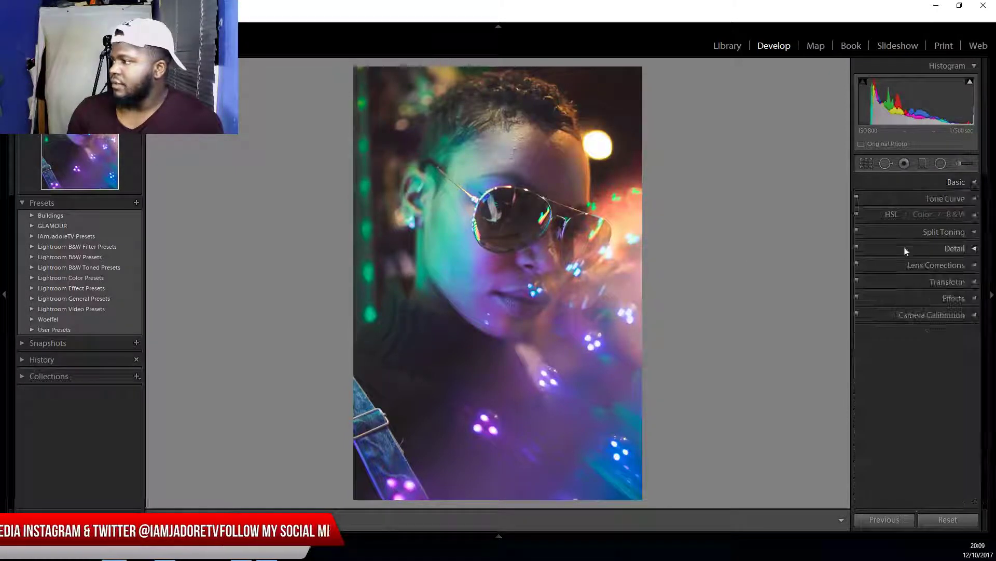
click(974, 198)
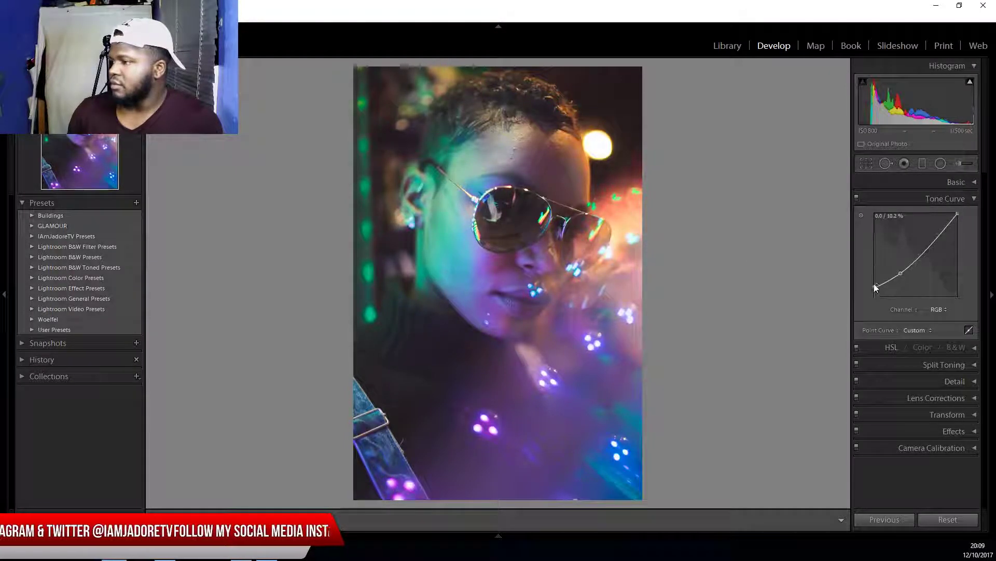
drag(874, 286, 875, 282)
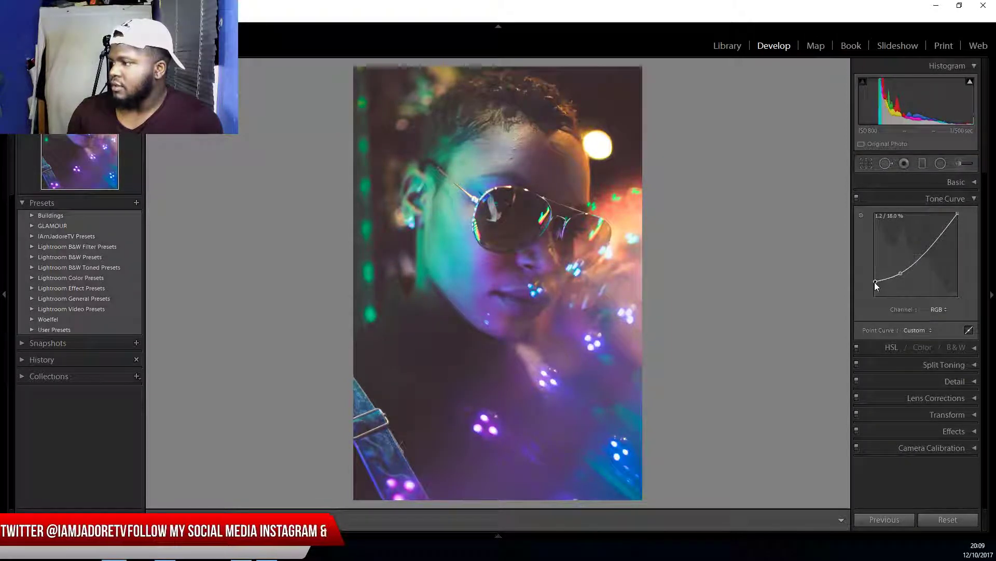
click(974, 198)
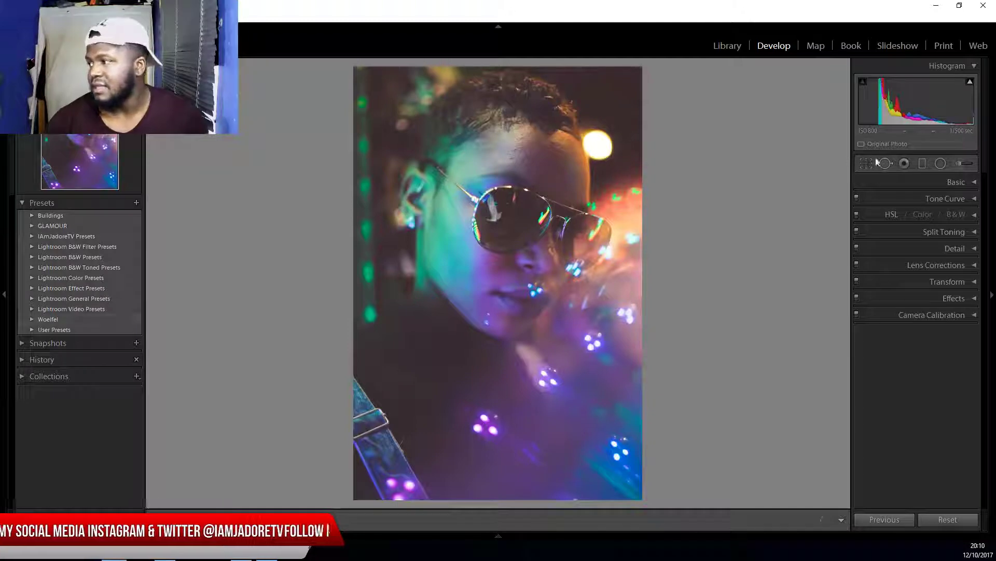
Soften the forehead skin with an Adjustment Brush of size 6.0 and Clarity −60, and fine-tune the brushed area's Clarity
click(960, 164)
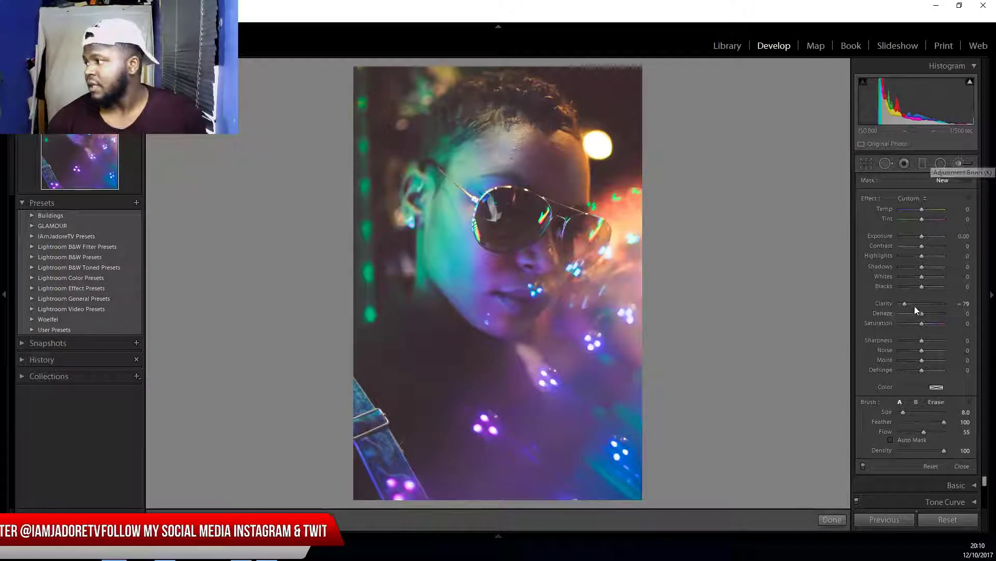
drag(904, 303, 910, 303)
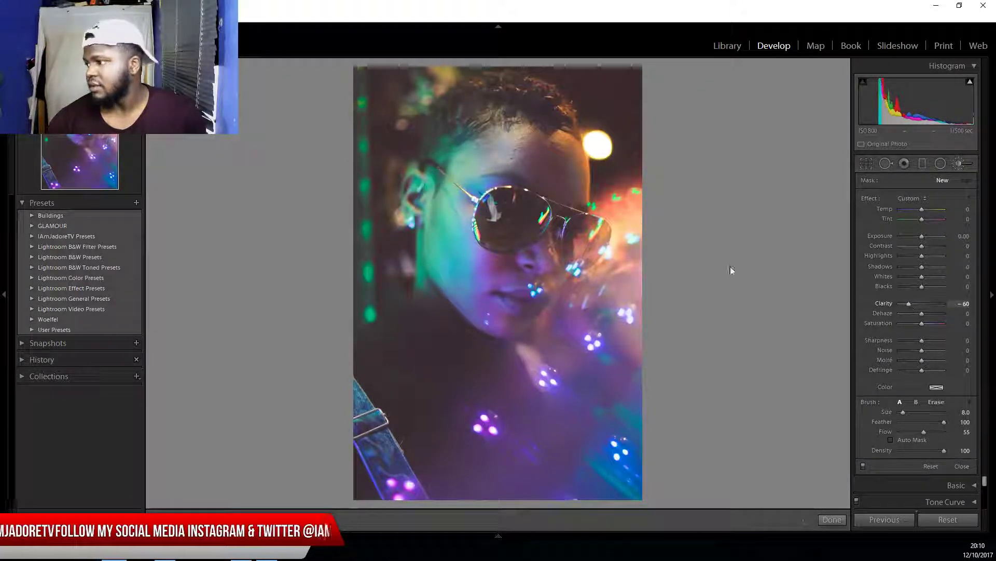
scroll(533, 153, down, 2)
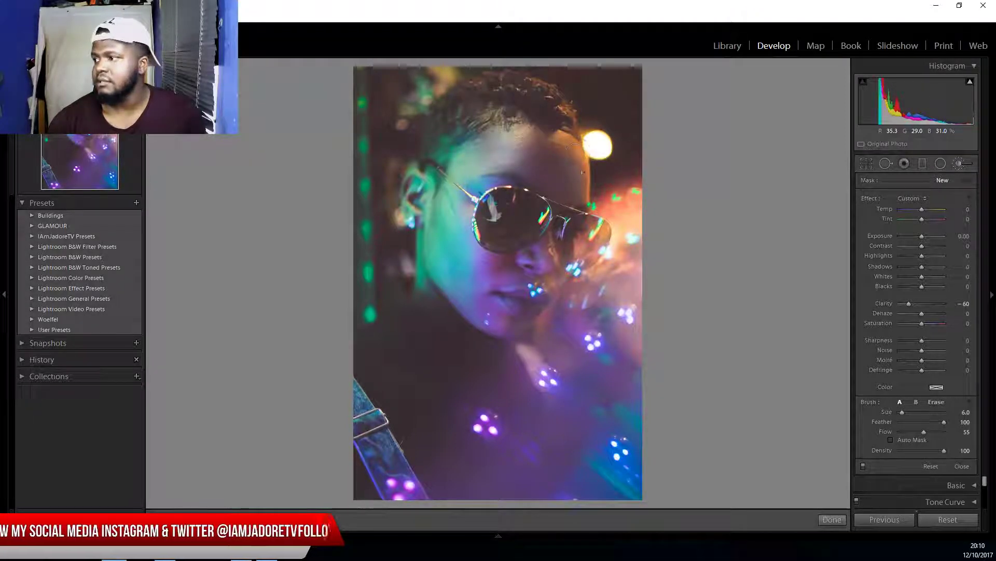
click(534, 152)
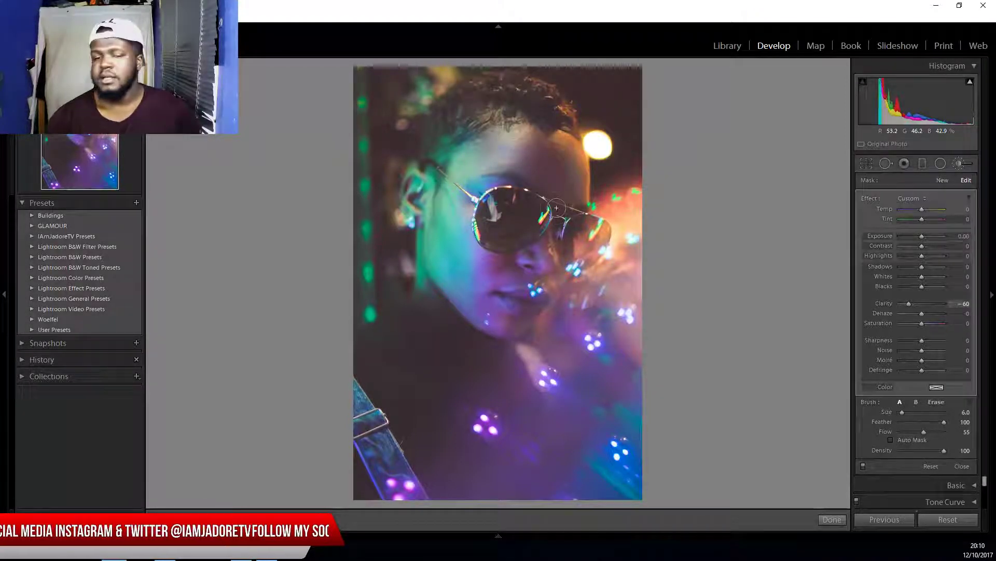
drag(912, 304, 907, 305)
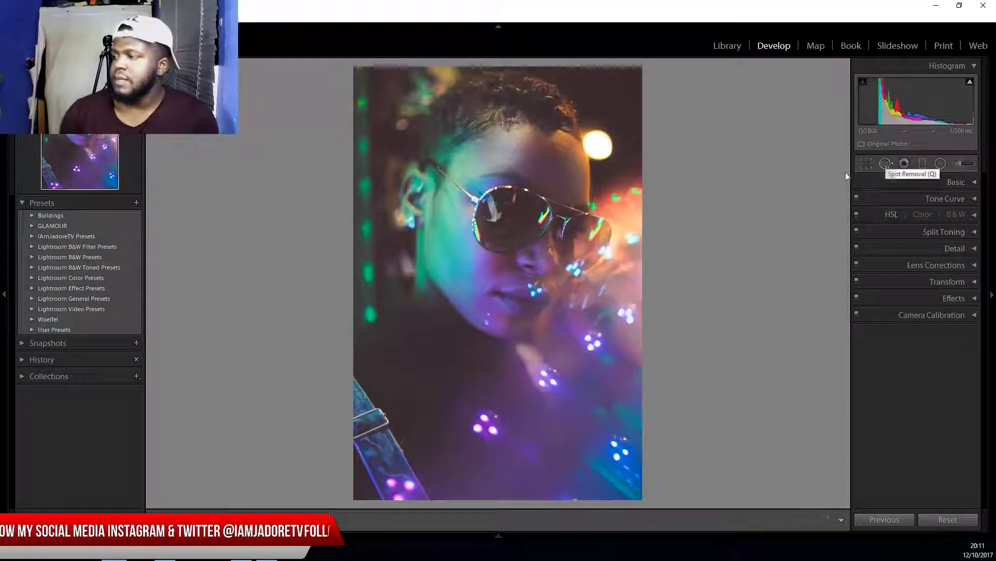
Try to cover the forehead shine with two Spot Removal clone spots at size 57, feather 0 and opacity 100
click(893, 164)
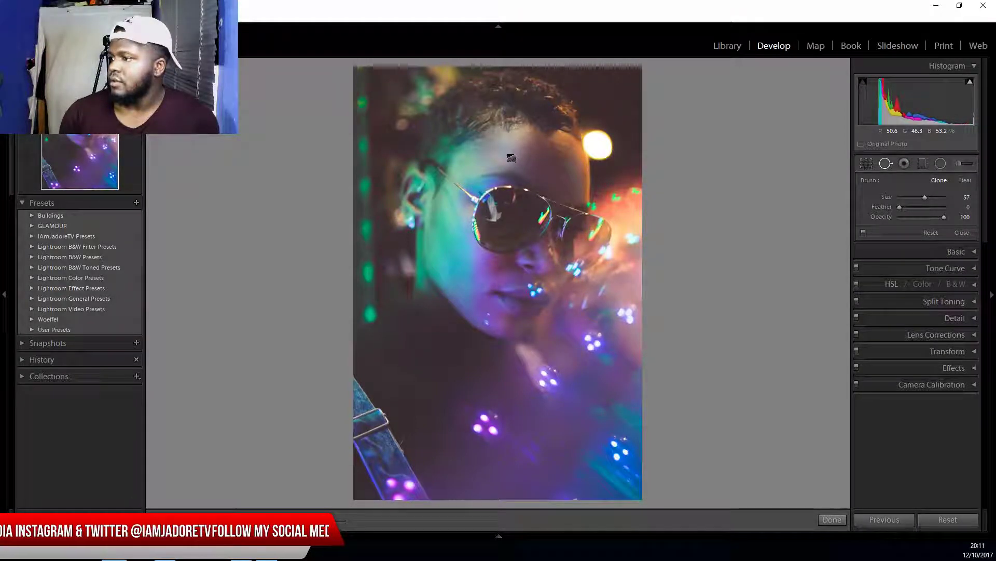
click(511, 158)
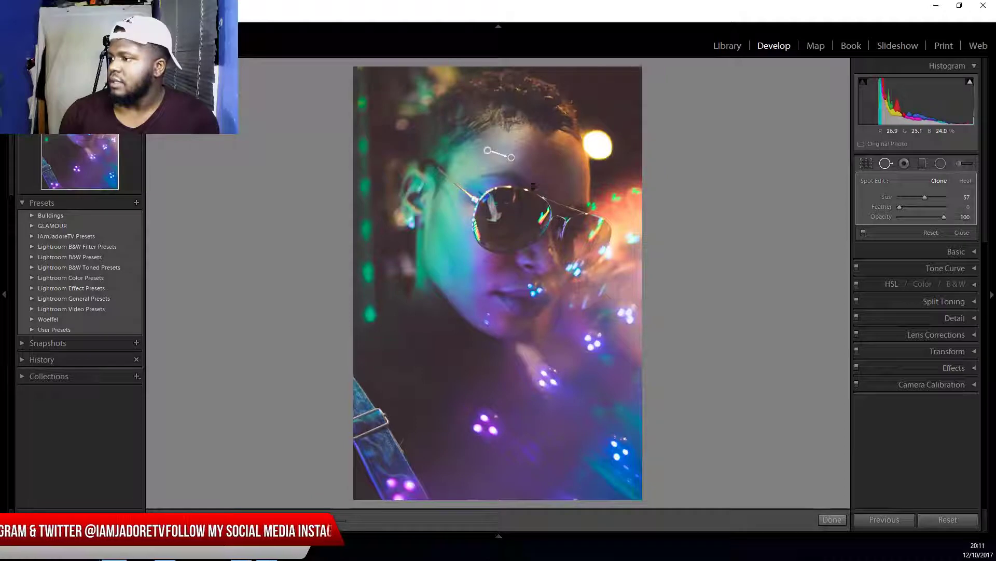
click(514, 150)
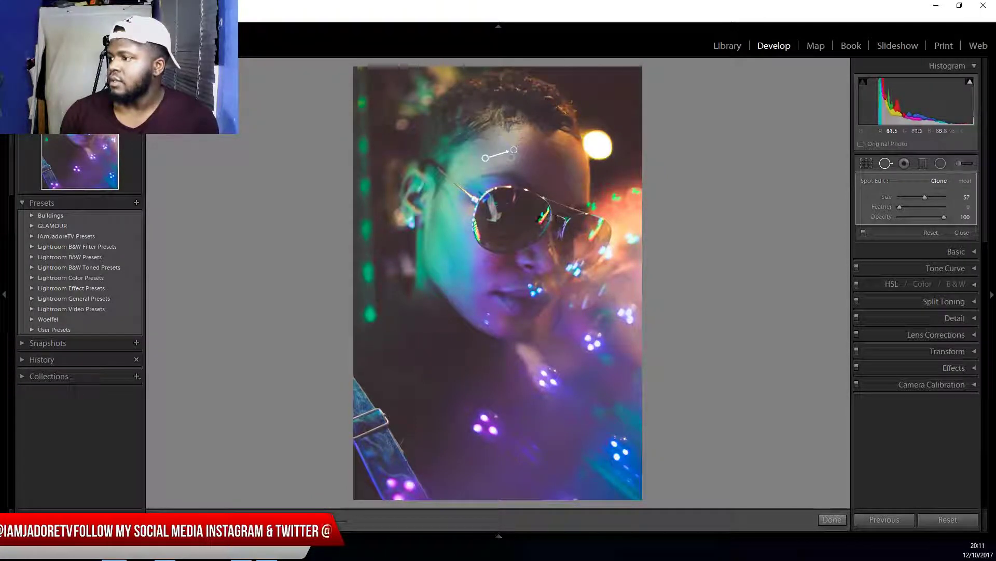
click(832, 519)
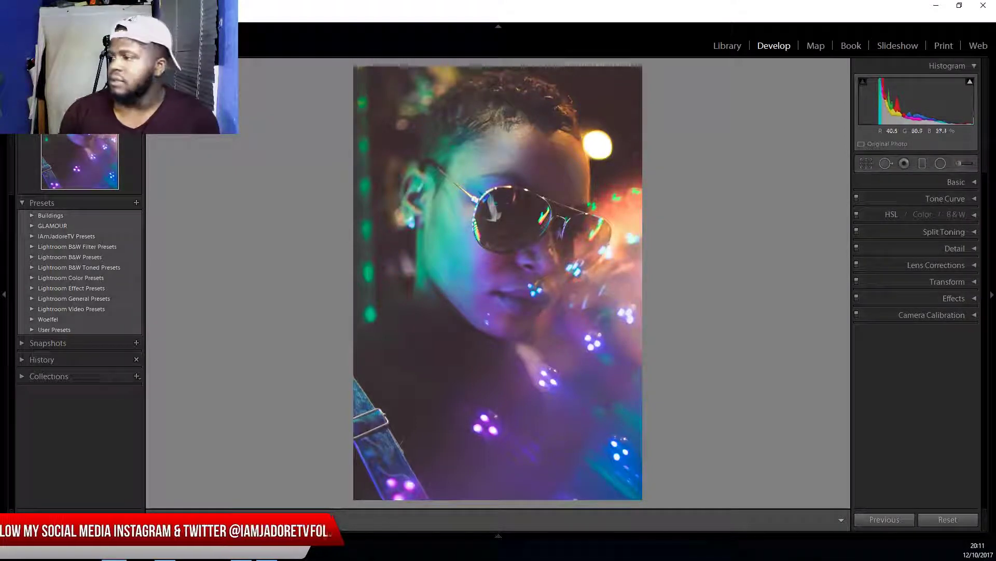
Delete both clone spots from the forehead and close Spot Removal
click(879, 166)
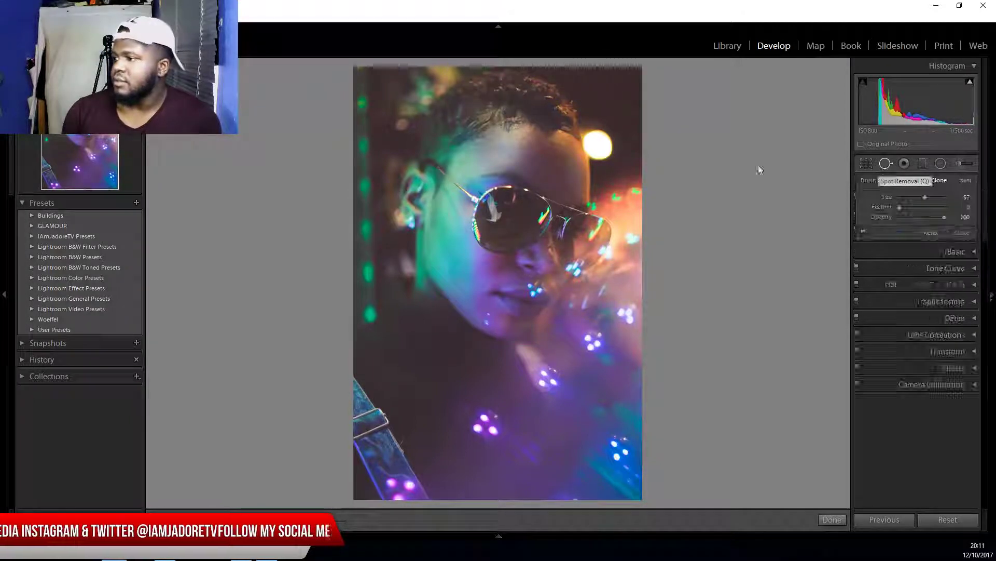
right_click(513, 157)
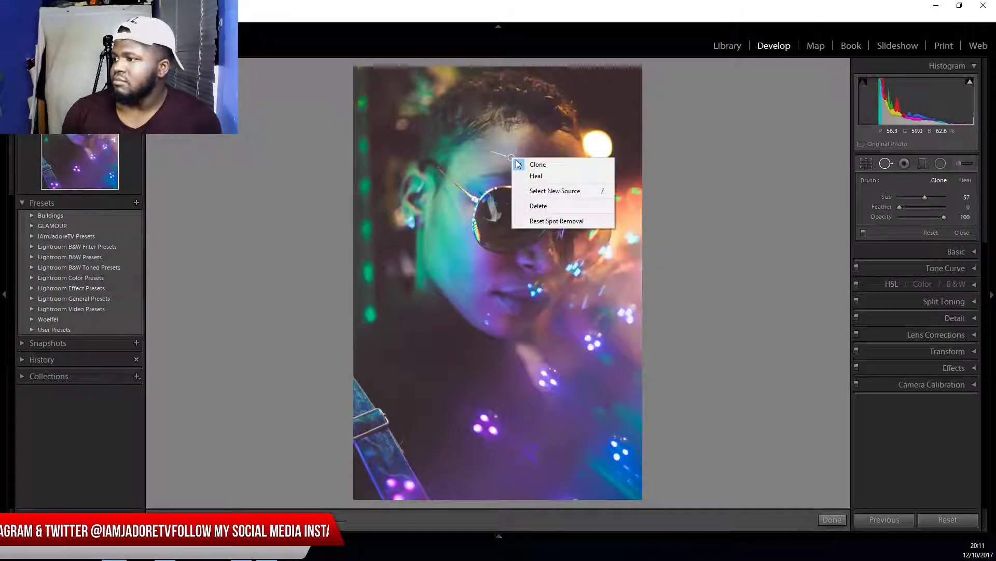
click(534, 206)
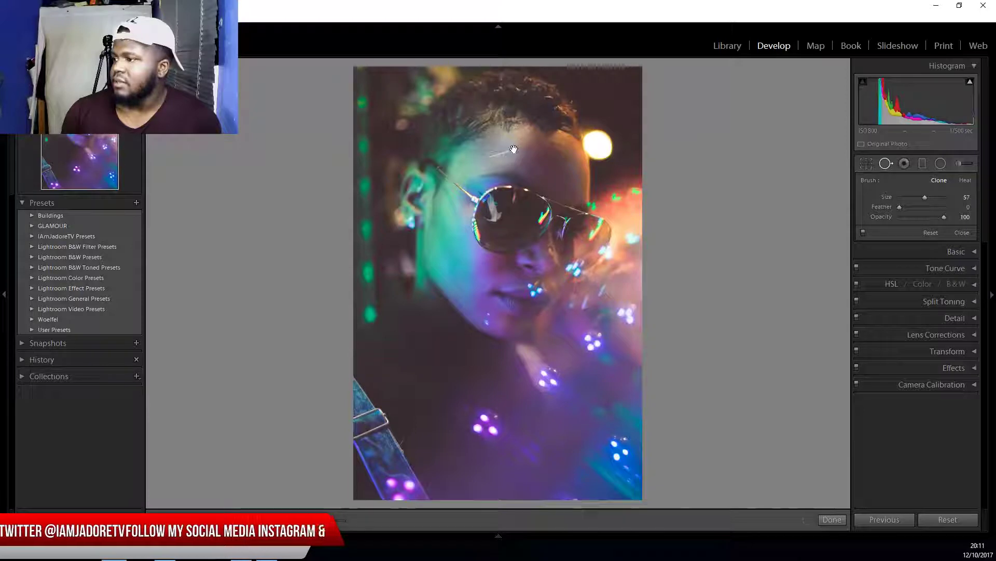
right_click(514, 149)
click(545, 201)
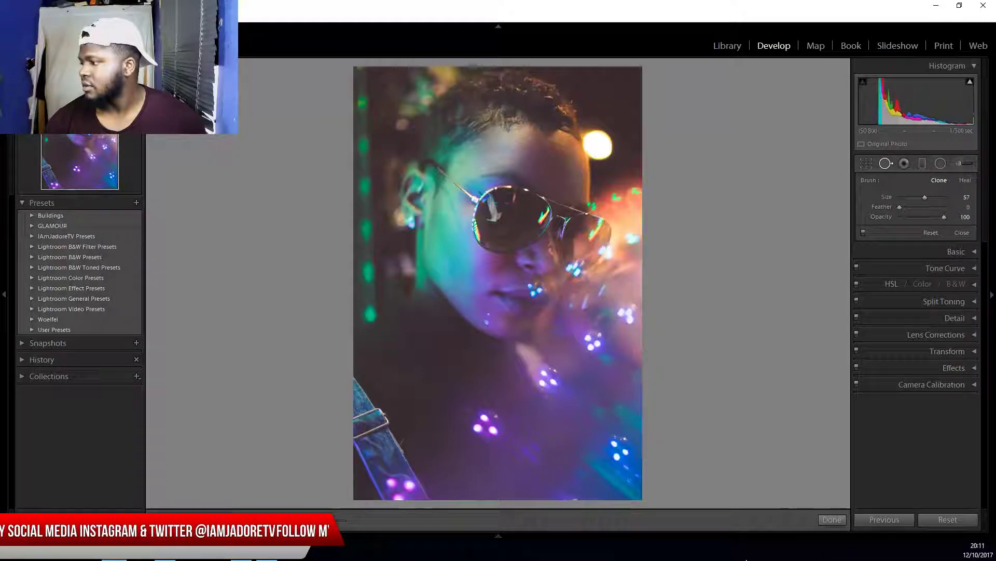
click(831, 519)
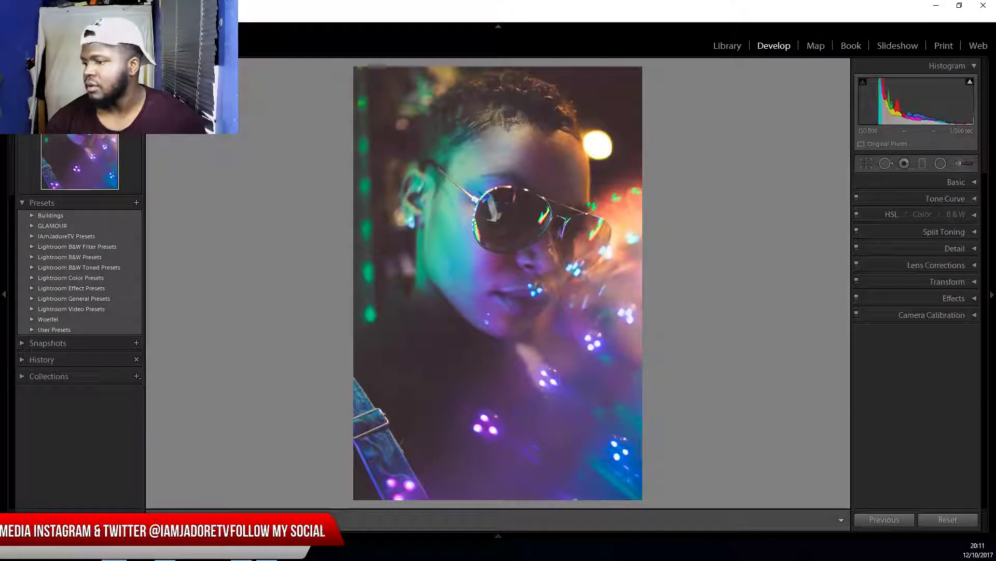
Compare the original and the edited portrait side by side in the before/after view
key(y)
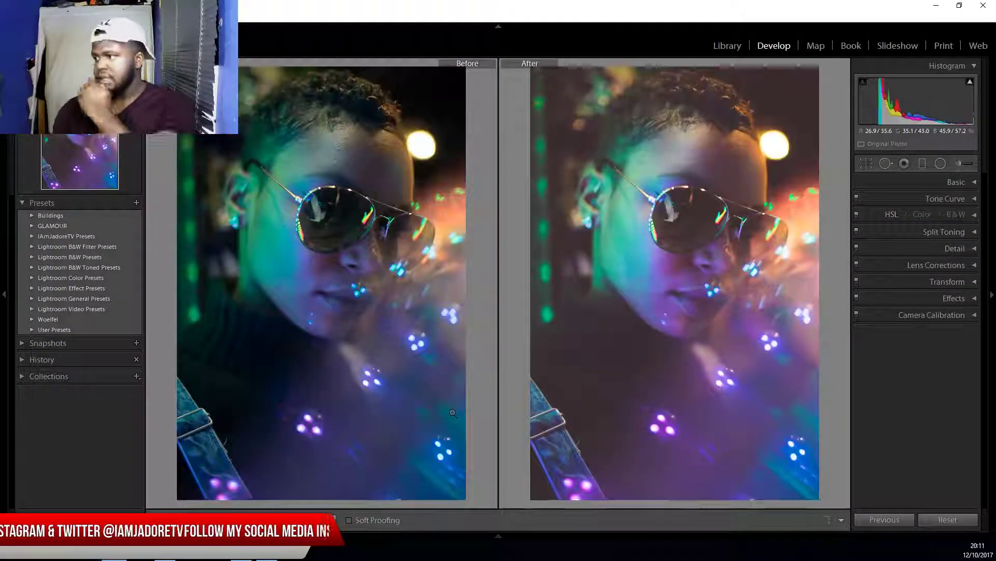